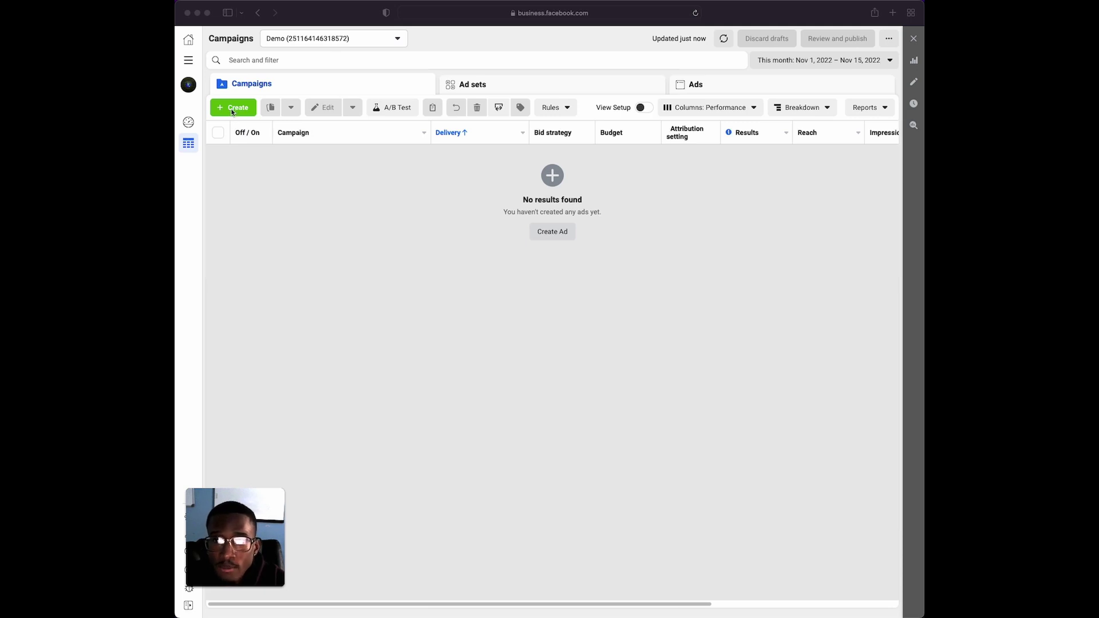
Create a new campaign with the Sales objective
left_click(232, 113)
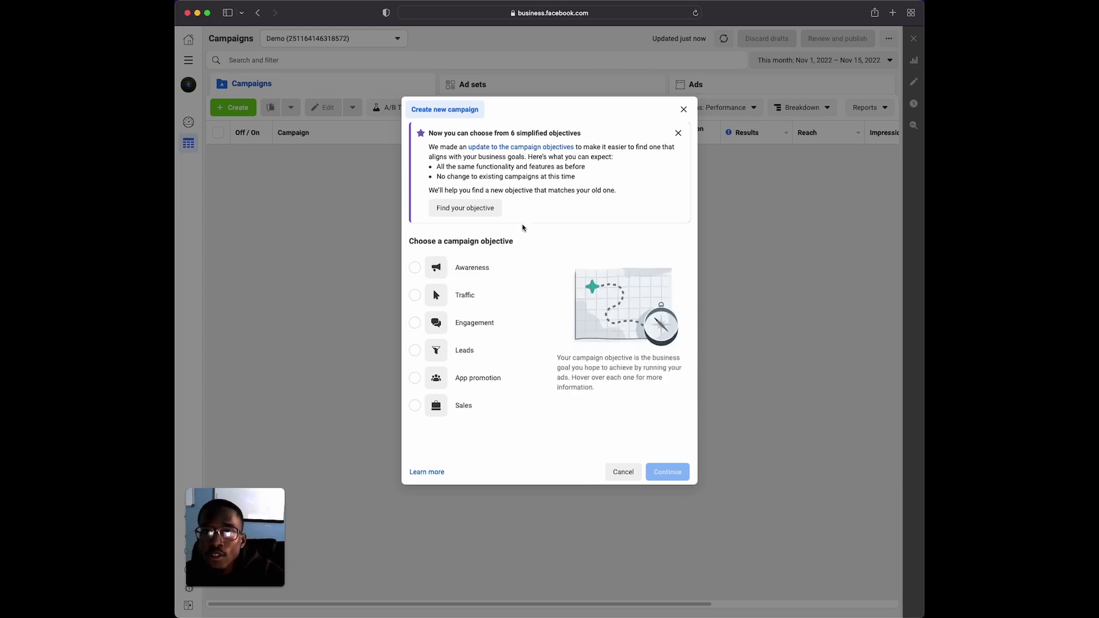
mouse_move(436, 262)
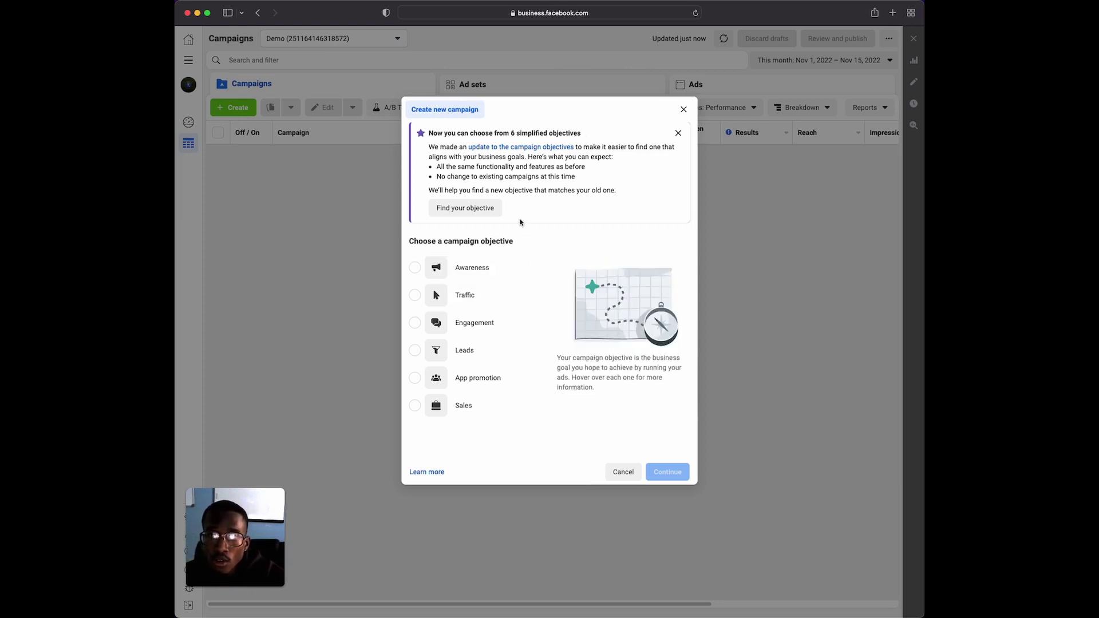
mouse_move(477, 395)
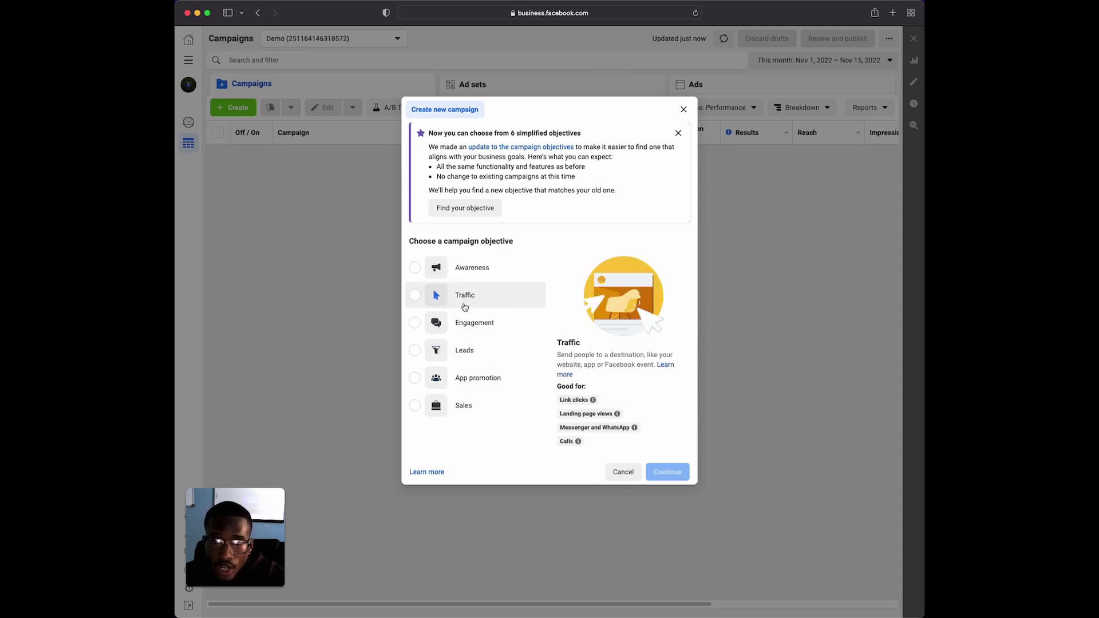
mouse_move(498, 319)
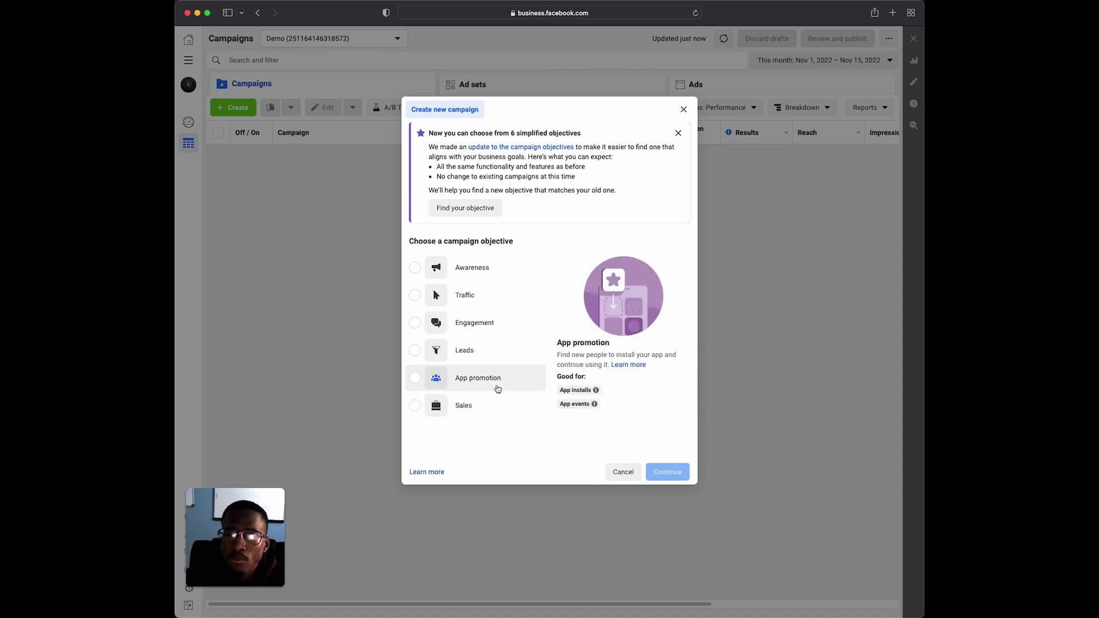
left_click(423, 411)
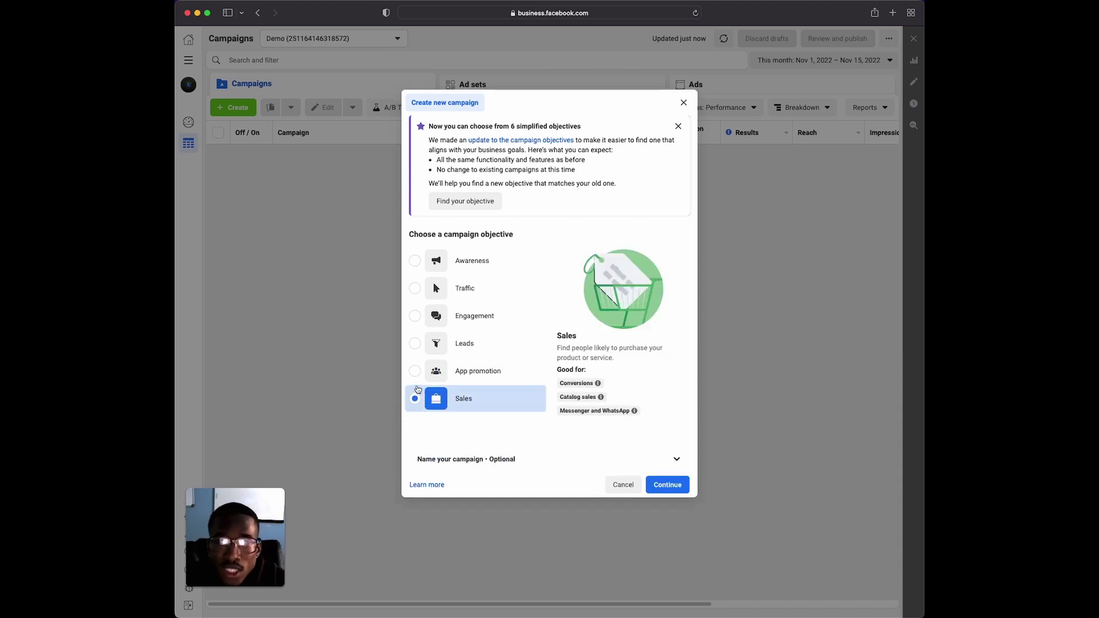
left_click(661, 484)
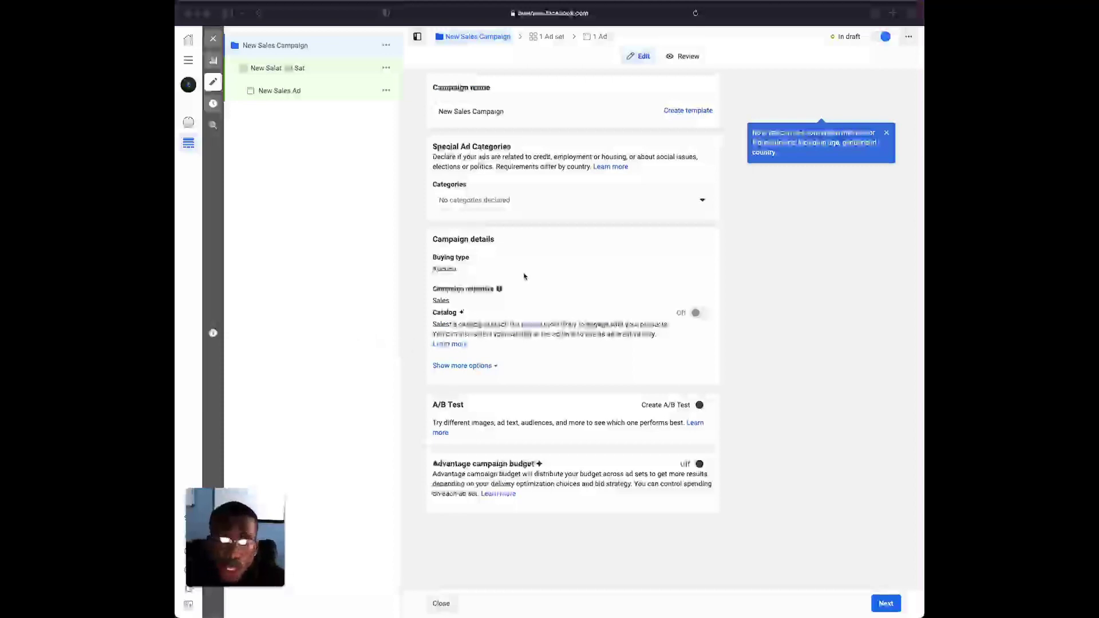
Rename the campaign as "50% Coupon - Conversions - 11/15"
left_click(509, 113)
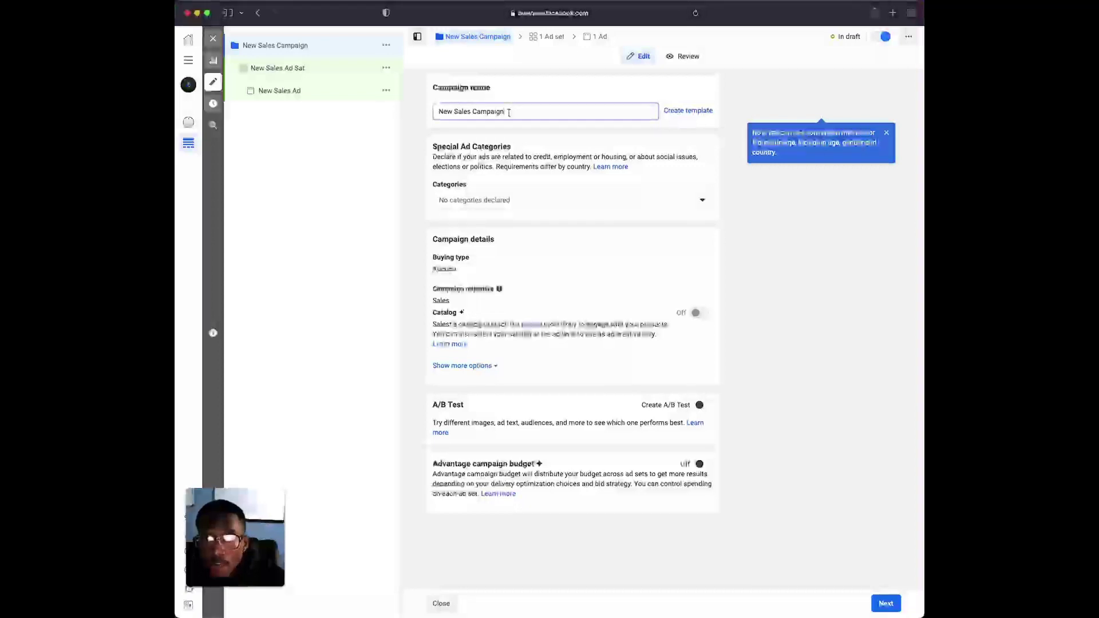
key("BackSpace")
key("BackSpace")
key("BackSpace")
key("BackSpace")
key("BackSpace")
key("BackSpace")
key("BackSpace")
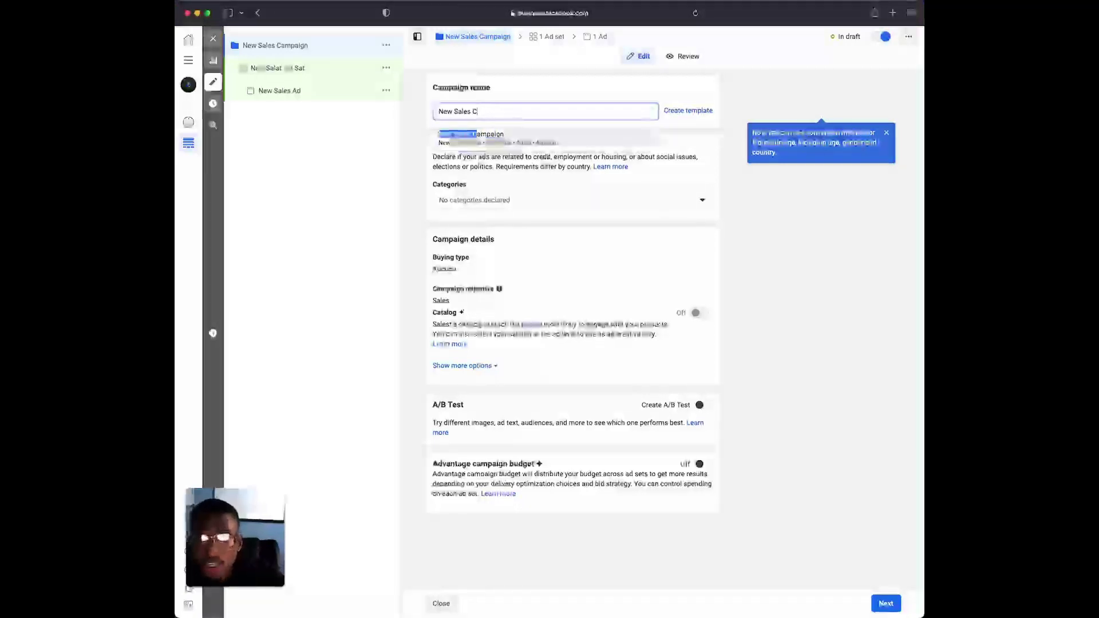
key("BackSpace")
key("BackSpace")
key("BackSpace")
key("BackSpace")
key("BackSpace")
key("BackSpace")
key("BackSpace")
key("BackSpace")
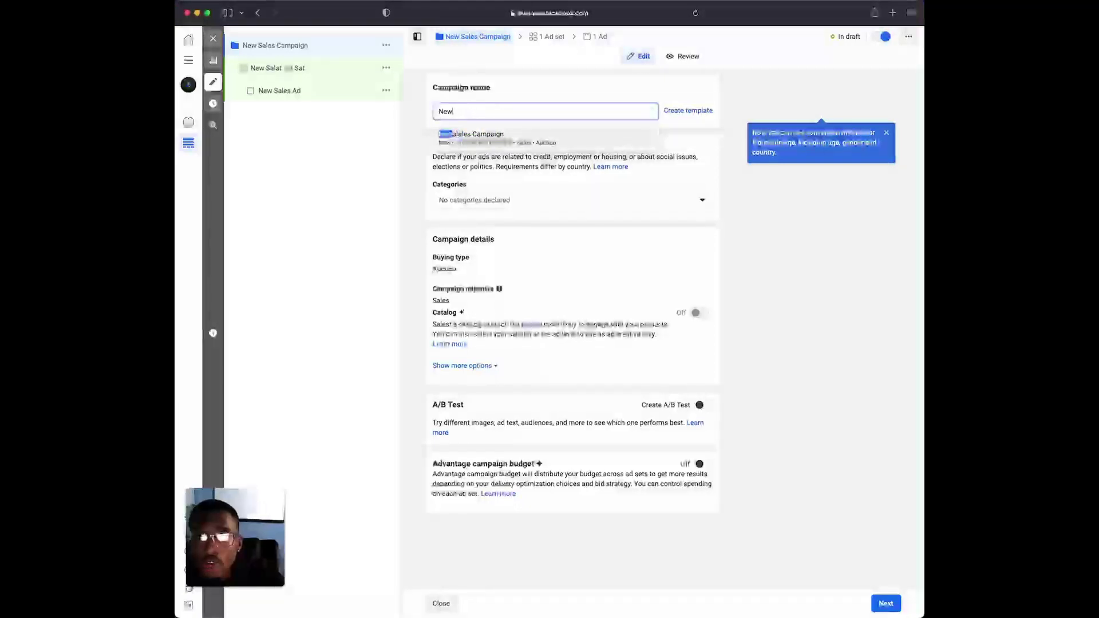
key("BackSpace")
key("BackSpace")
key("BackSpace")
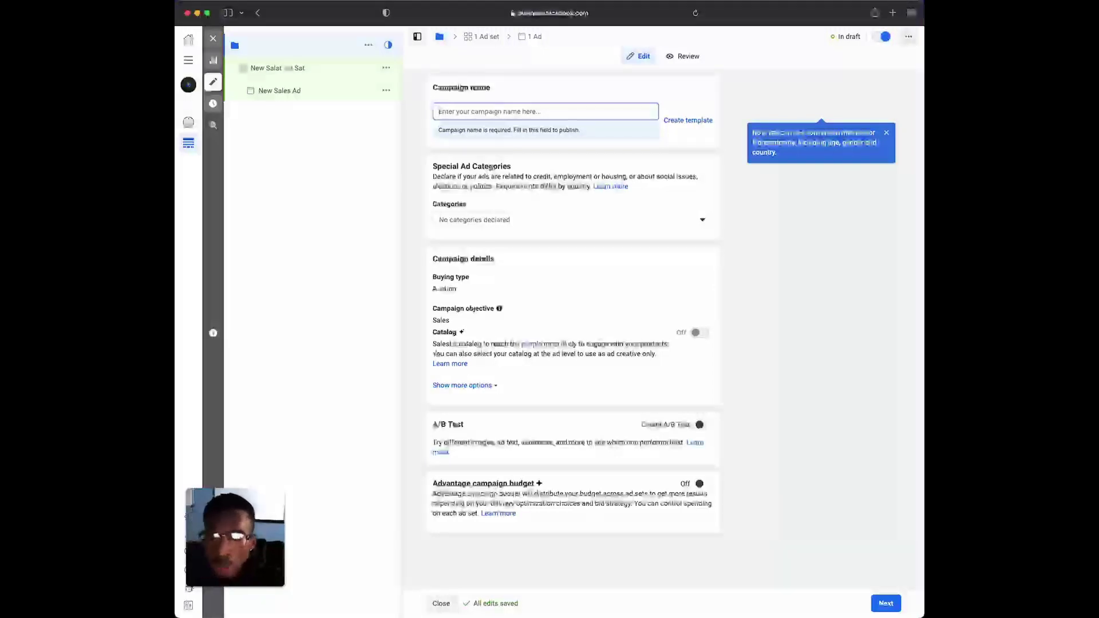
type("50")
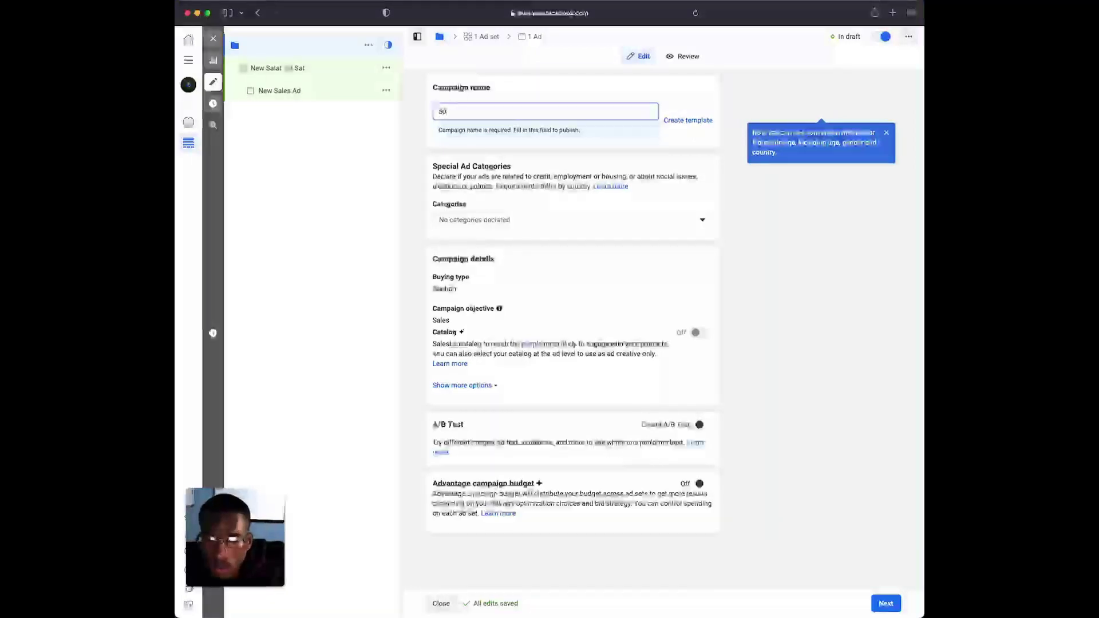
type("% Cou")
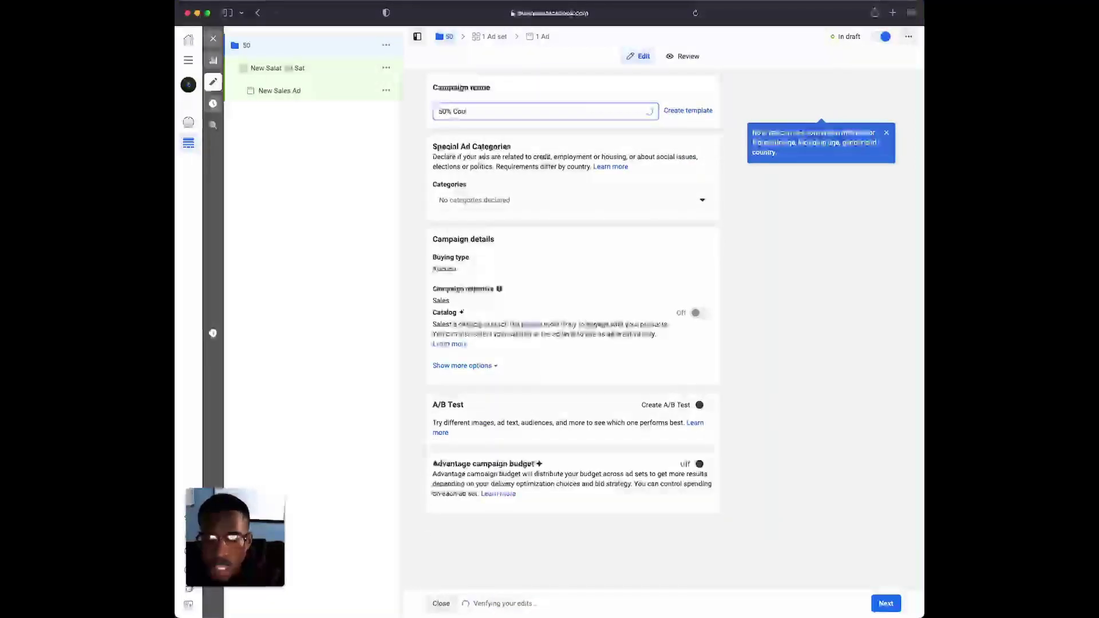
type("pon")
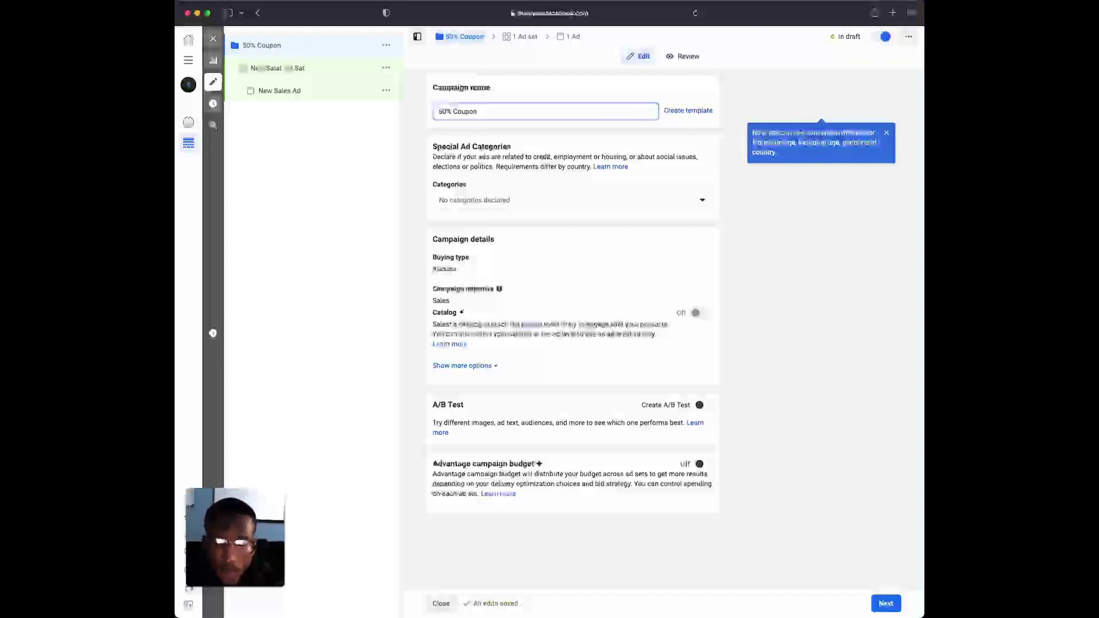
type("- ")
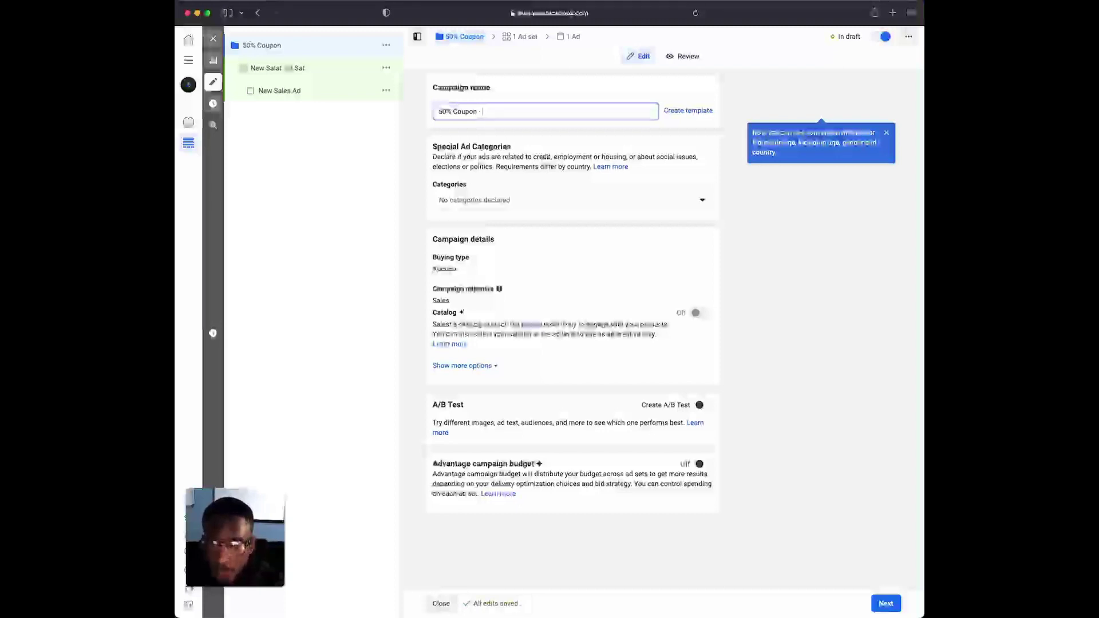
type("Conversi")
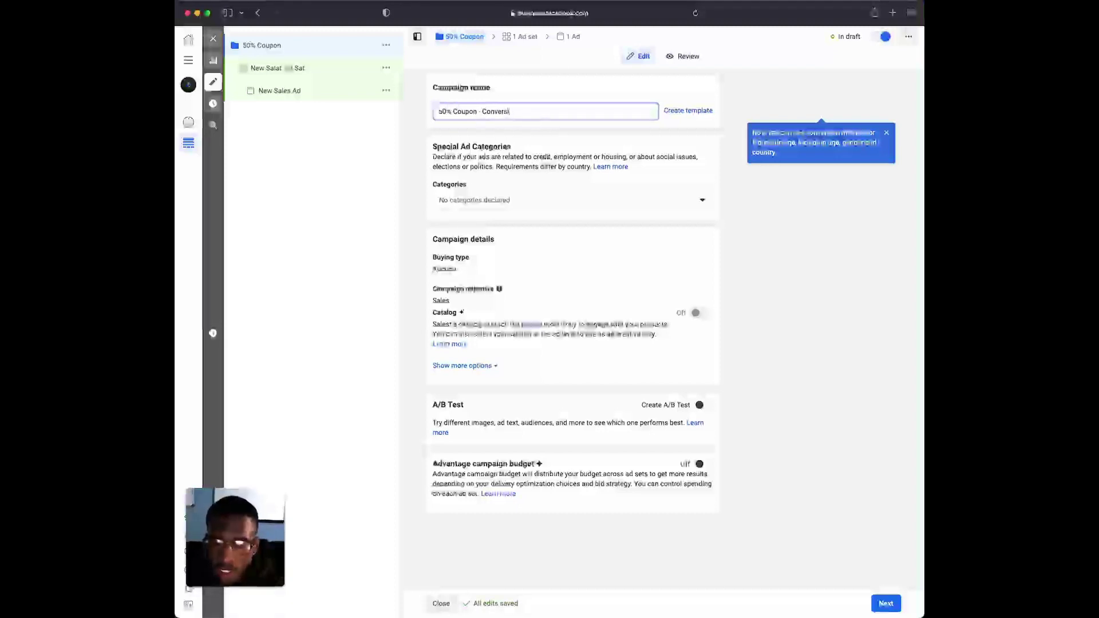
type("ons -")
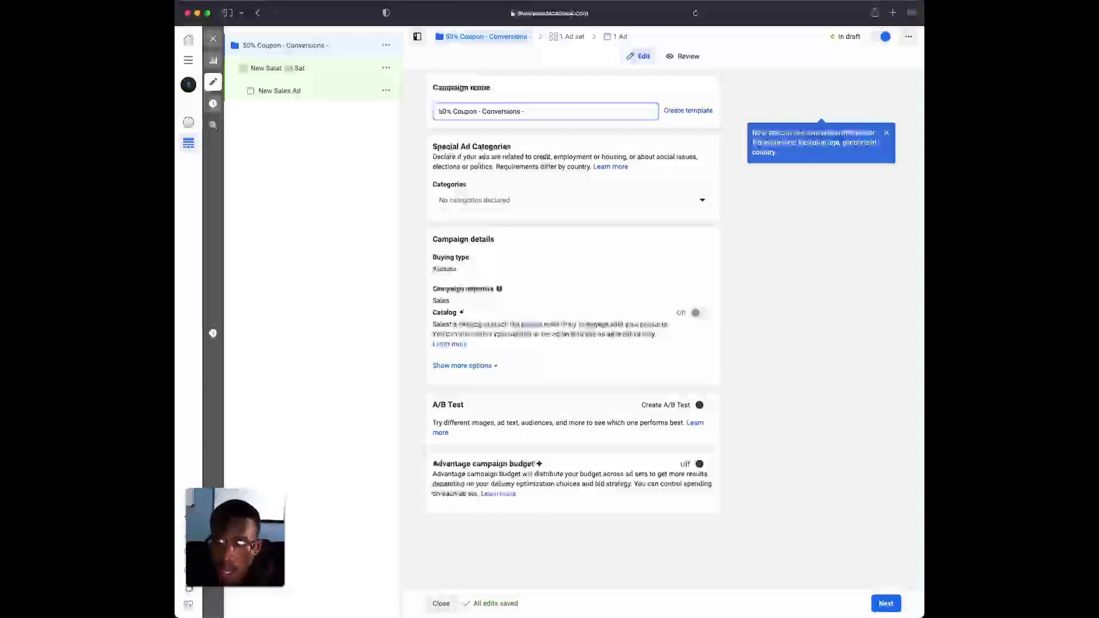
type("15")
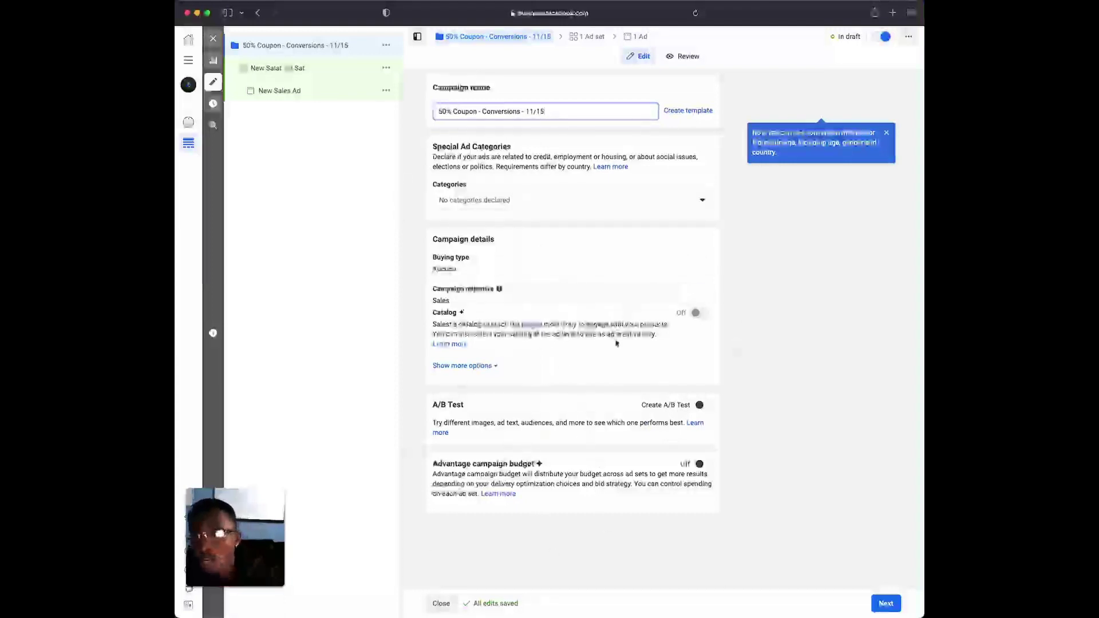
Continue to the ad set and choose the "NLM (m.i.m) lead magnet Pixel" with Add to cart as the conversion event
left_click(886, 604)
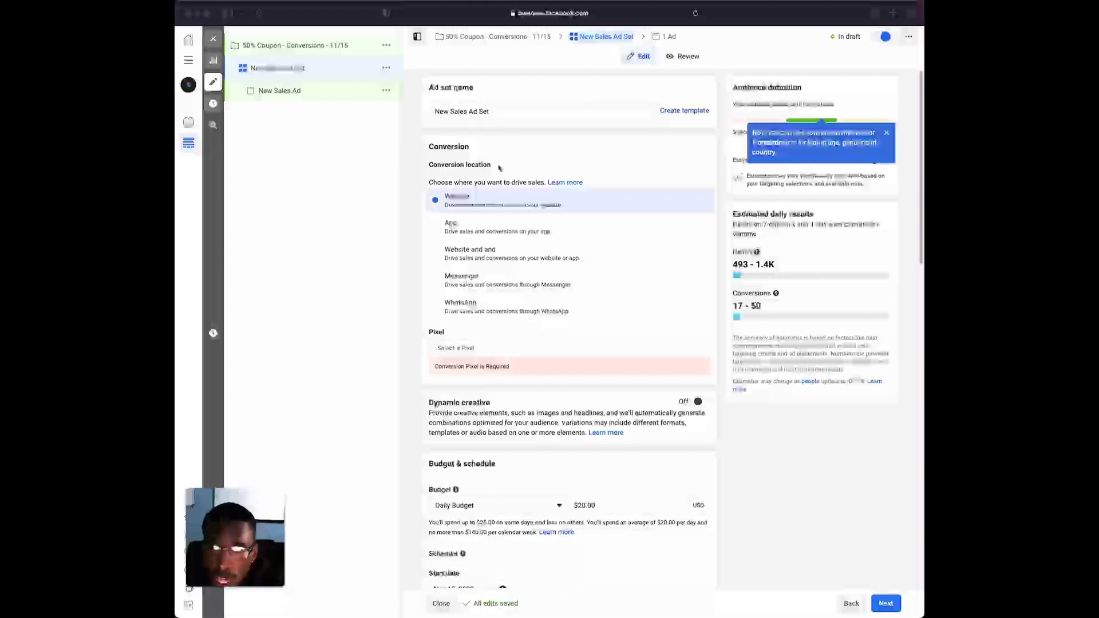
scroll(568, 231, "down", 1)
scroll(568, 230, "down", 1)
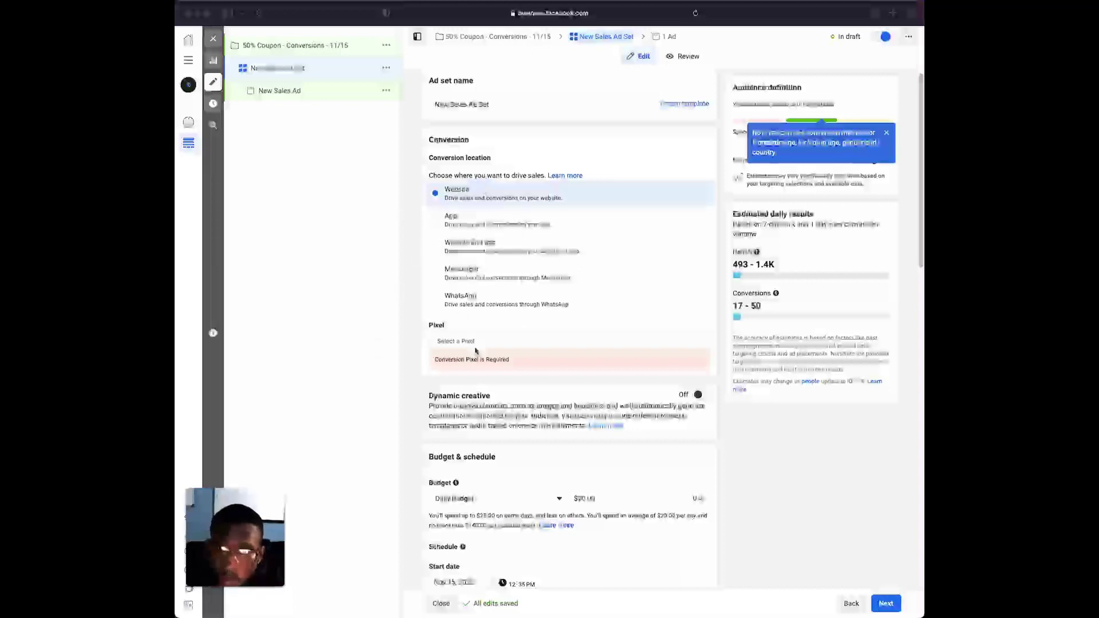
left_click(458, 343)
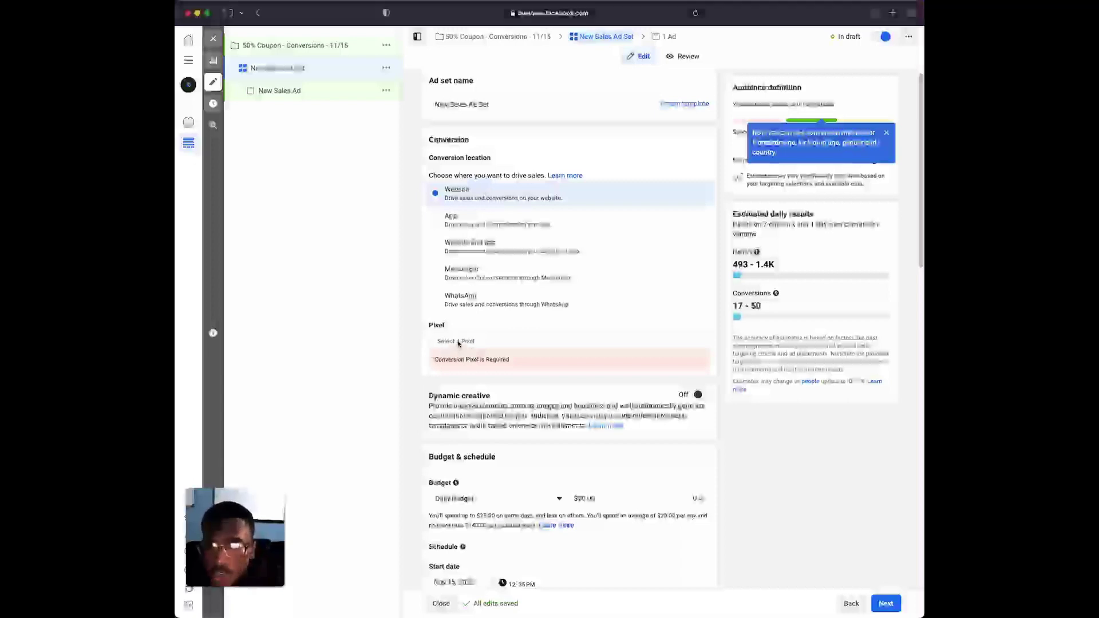
left_click(458, 341)
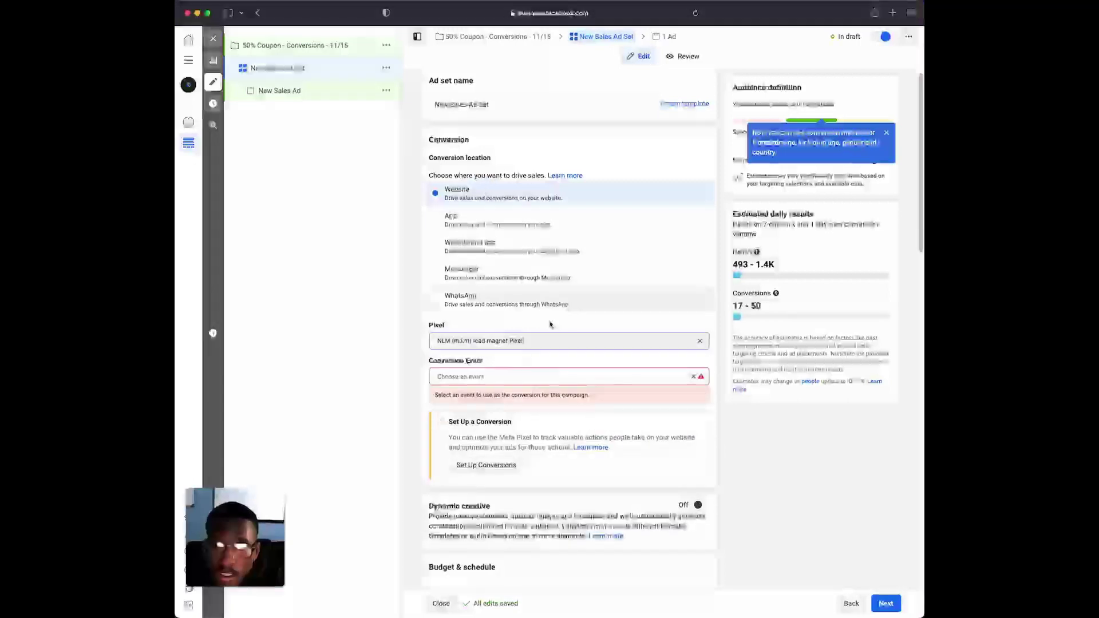
left_click(513, 377)
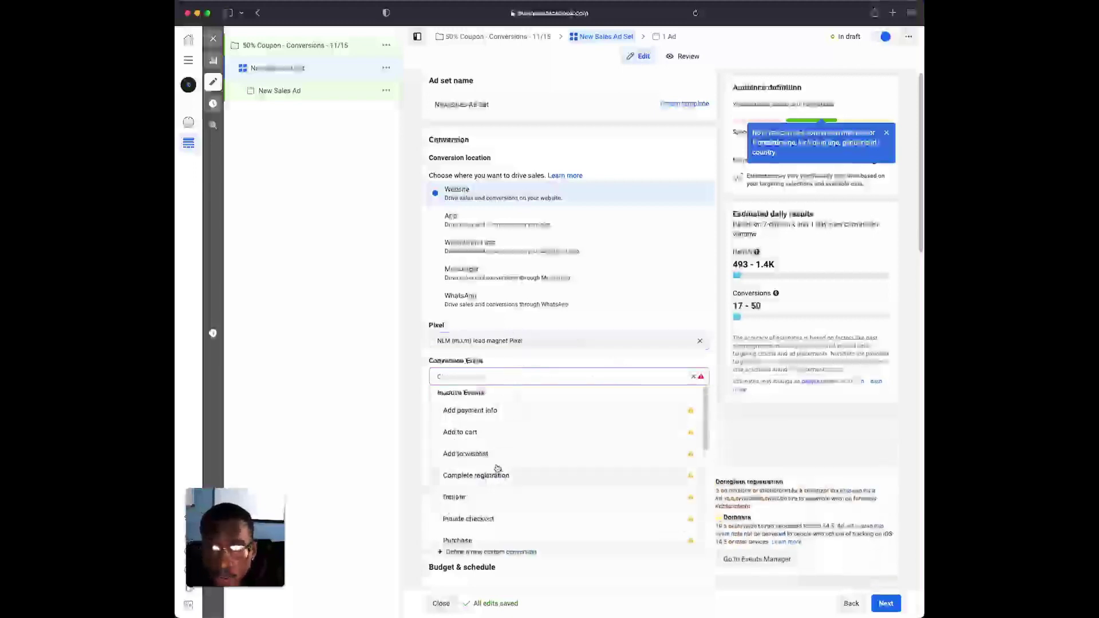
left_click(478, 431)
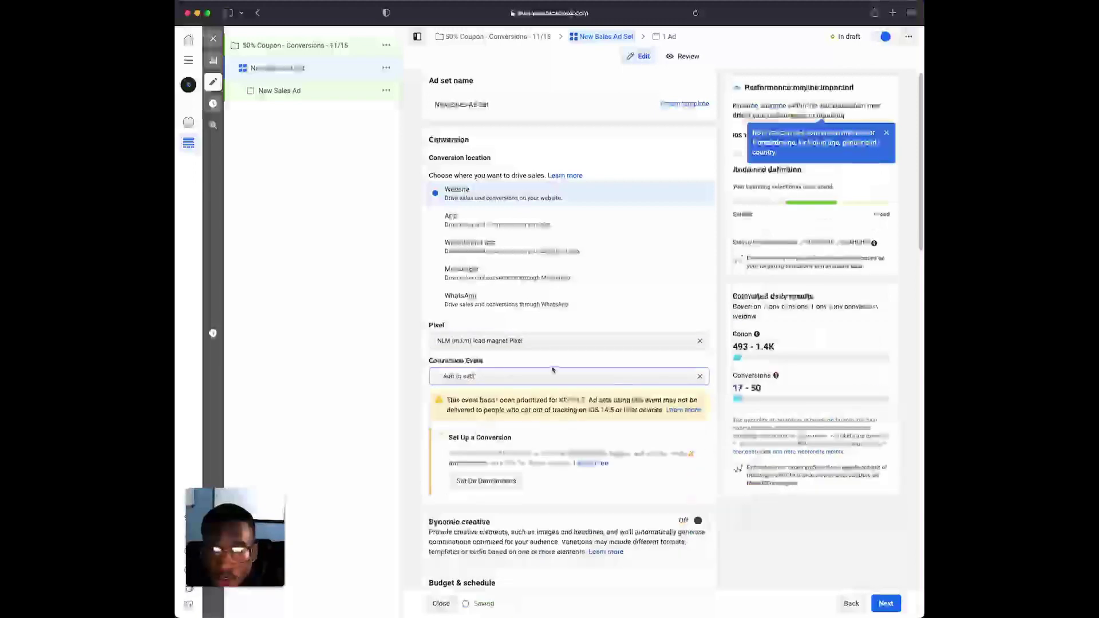
Review the ad set's dynamic creative, budget, schedule and audience settings, including location, age, gender and detailed targeting
scroll(575, 369, "down", 1)
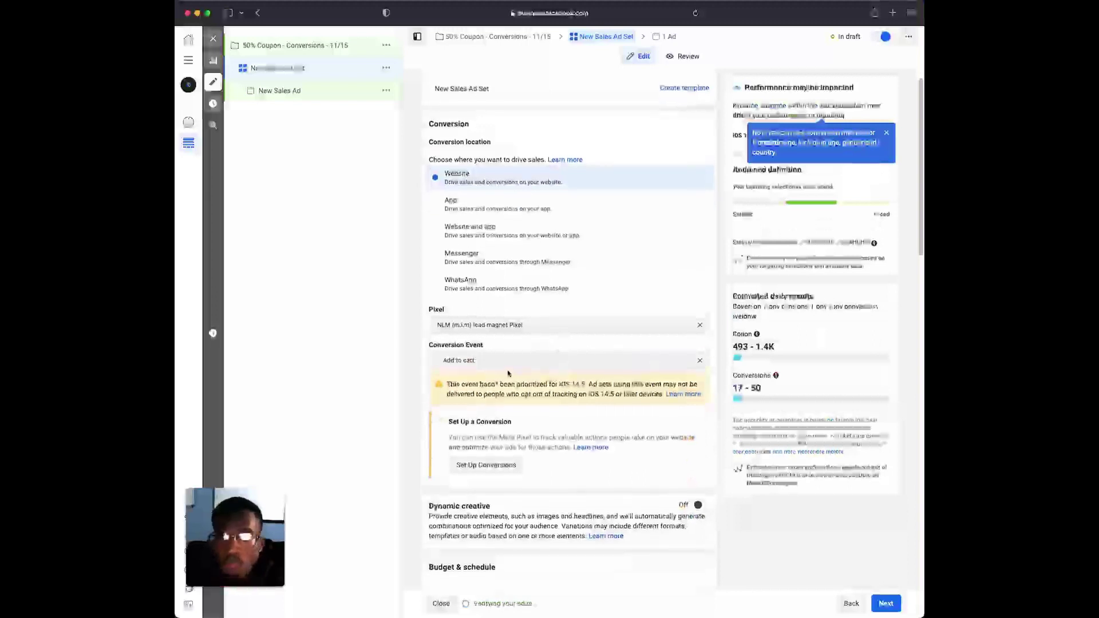
scroll(517, 371, "down", 1)
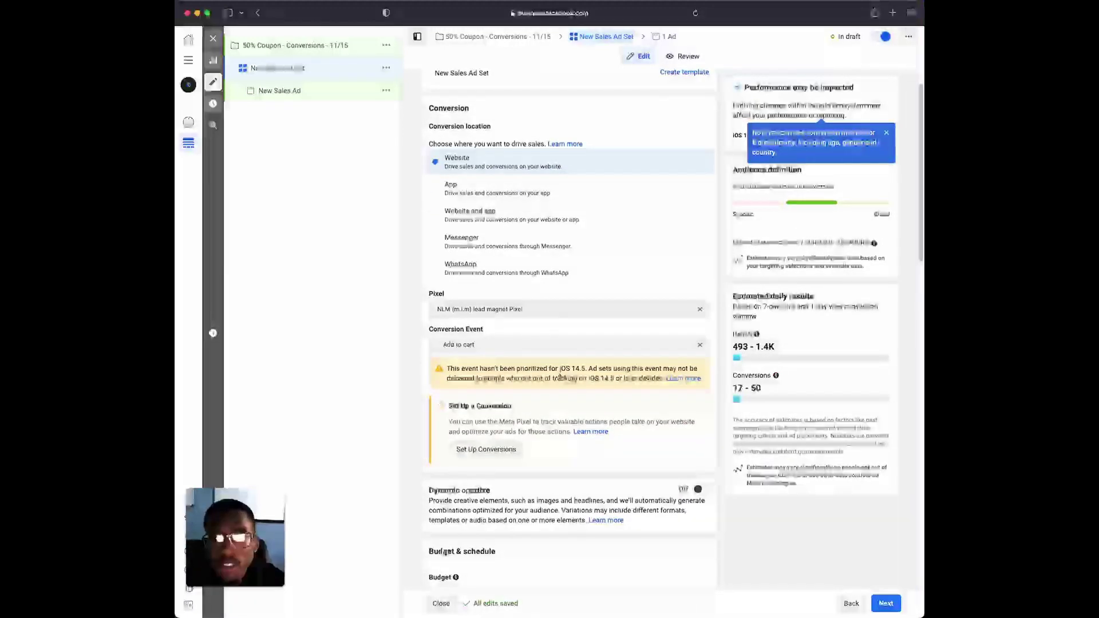
scroll(567, 386, "down", 3)
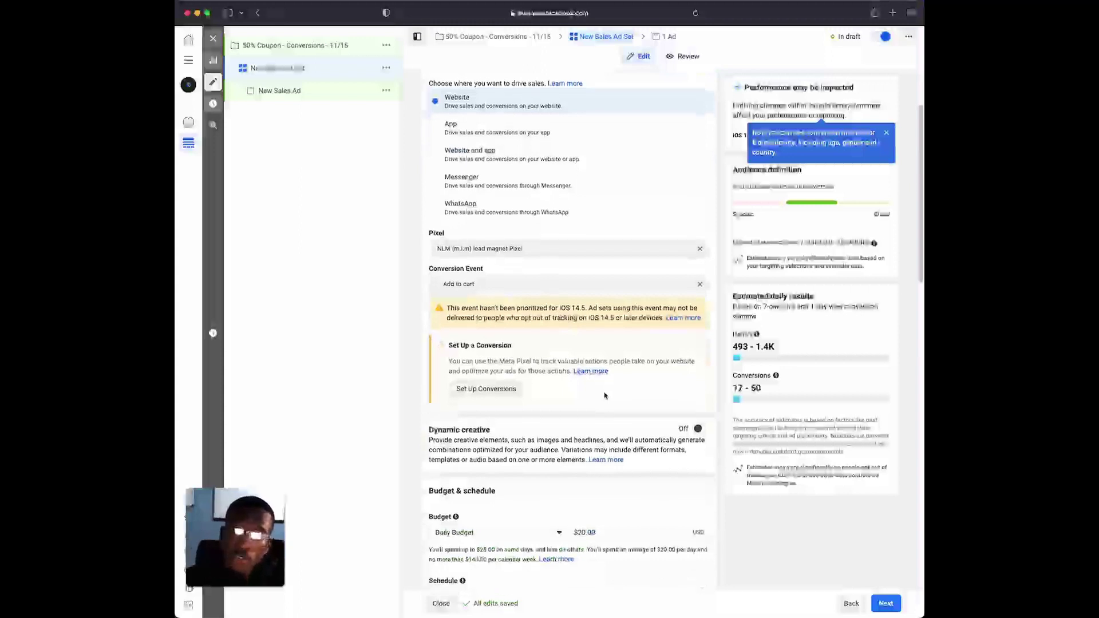
scroll(604, 393, "down", 1)
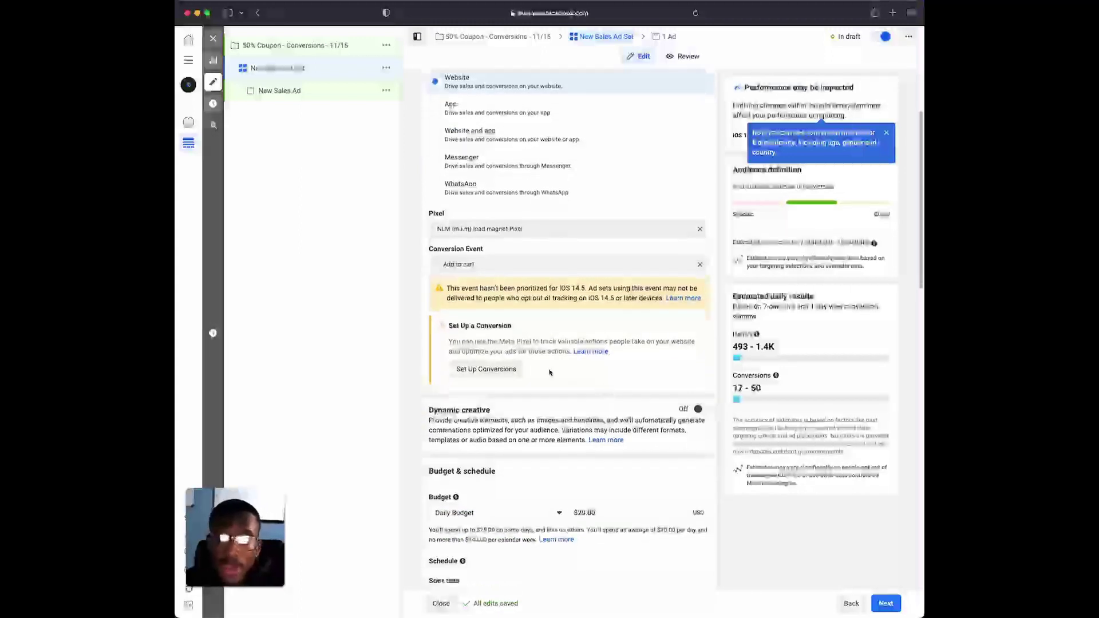
scroll(558, 364, "down", 5)
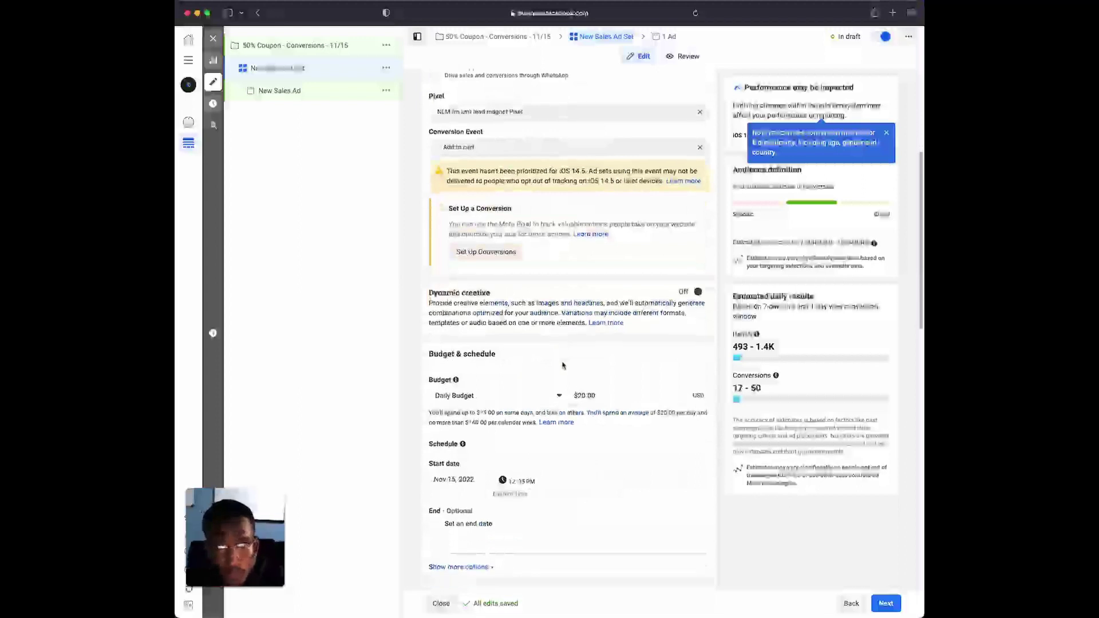
scroll(500, 390, "down", 2)
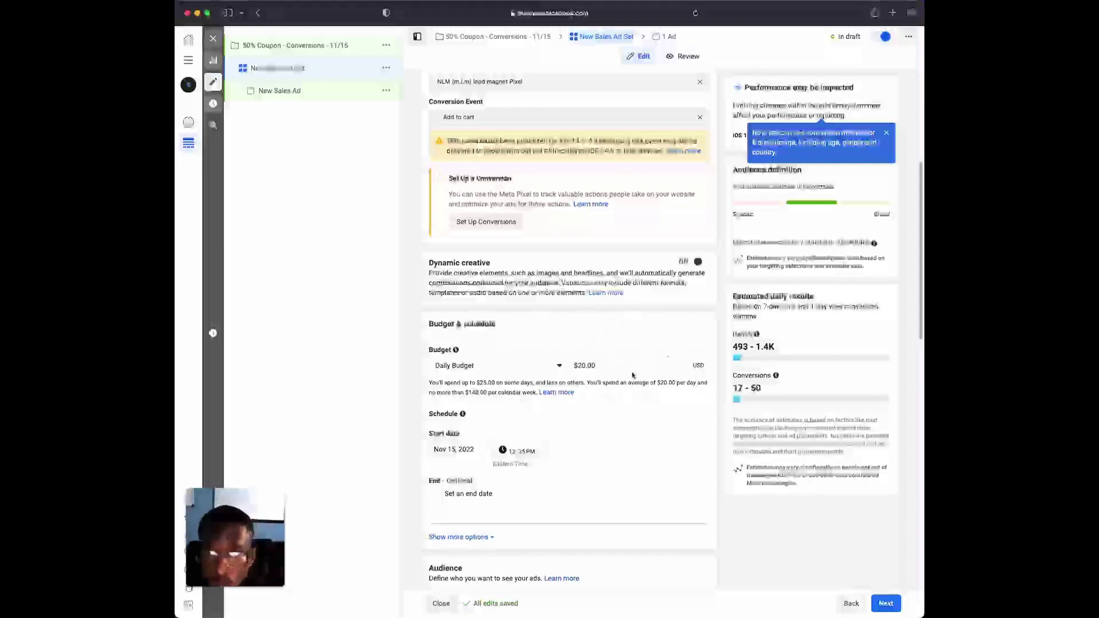
scroll(649, 379, "down", 5)
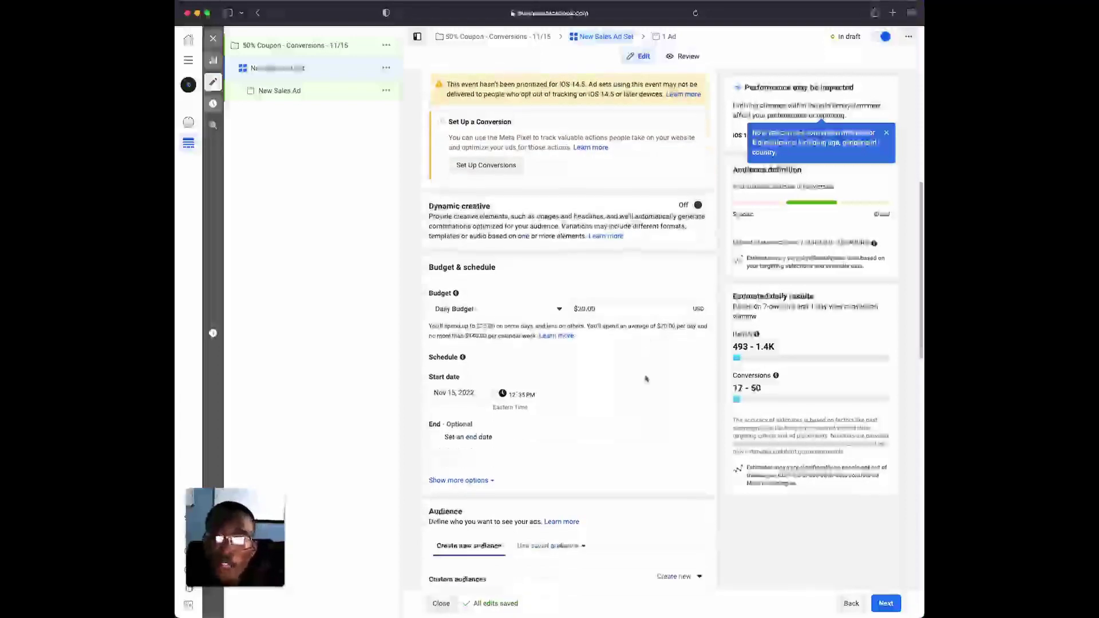
scroll(646, 378, "down", 3)
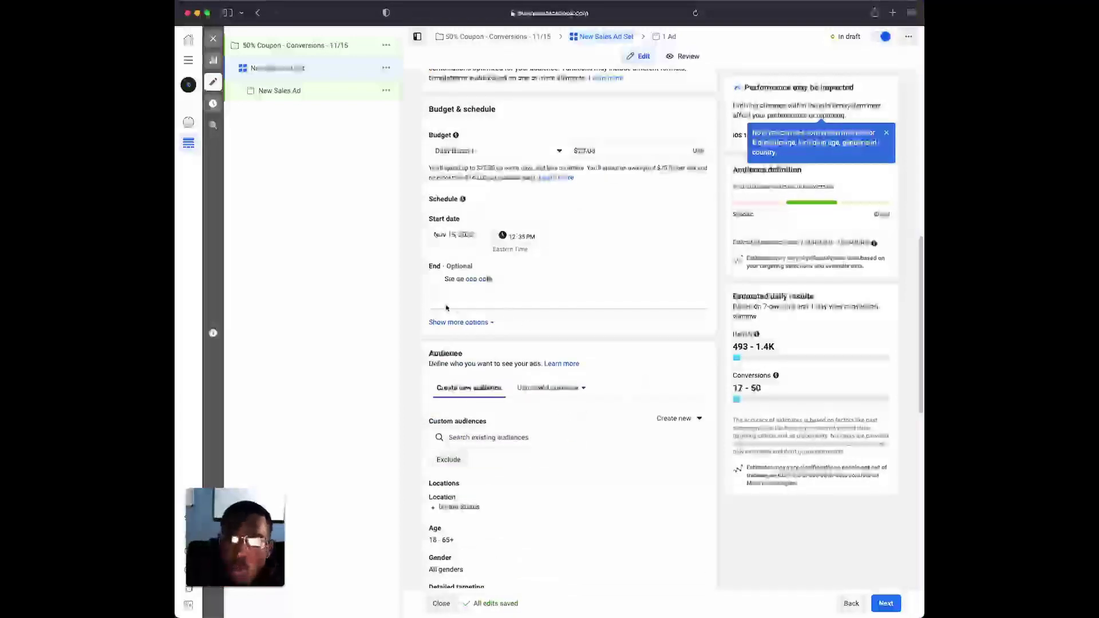
scroll(570, 289, "down", 1)
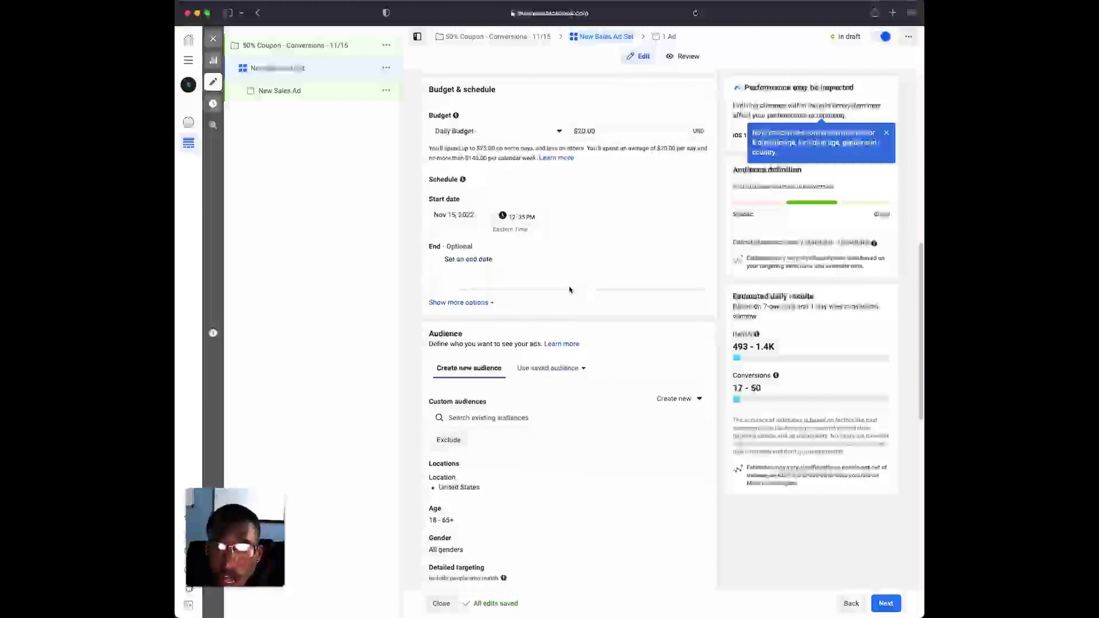
scroll(569, 289, "down", 3)
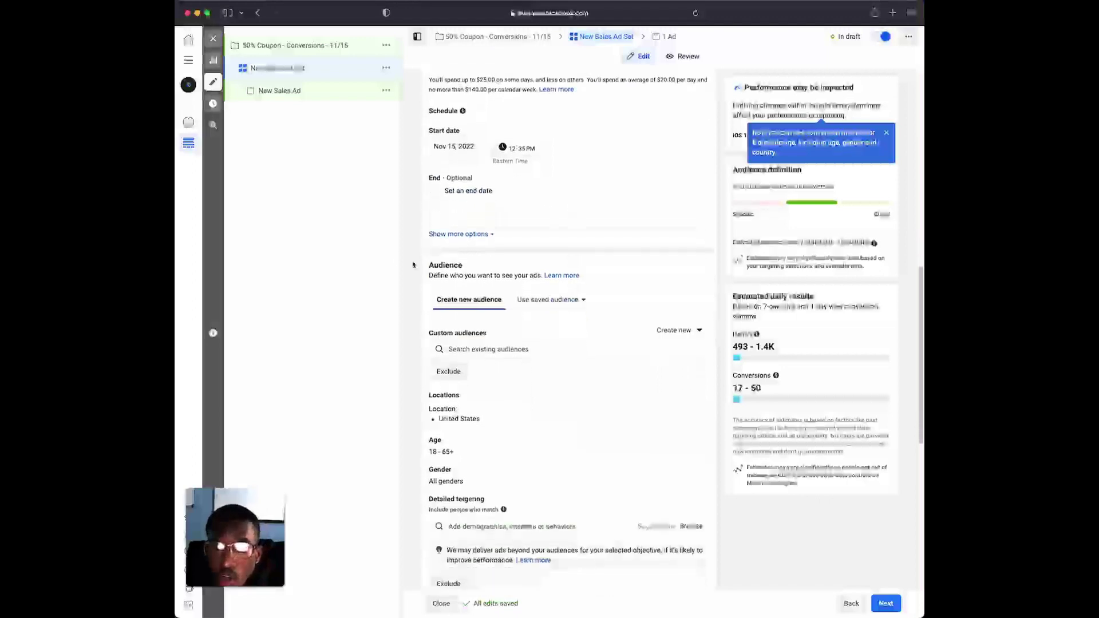
scroll(573, 400, "down", 1)
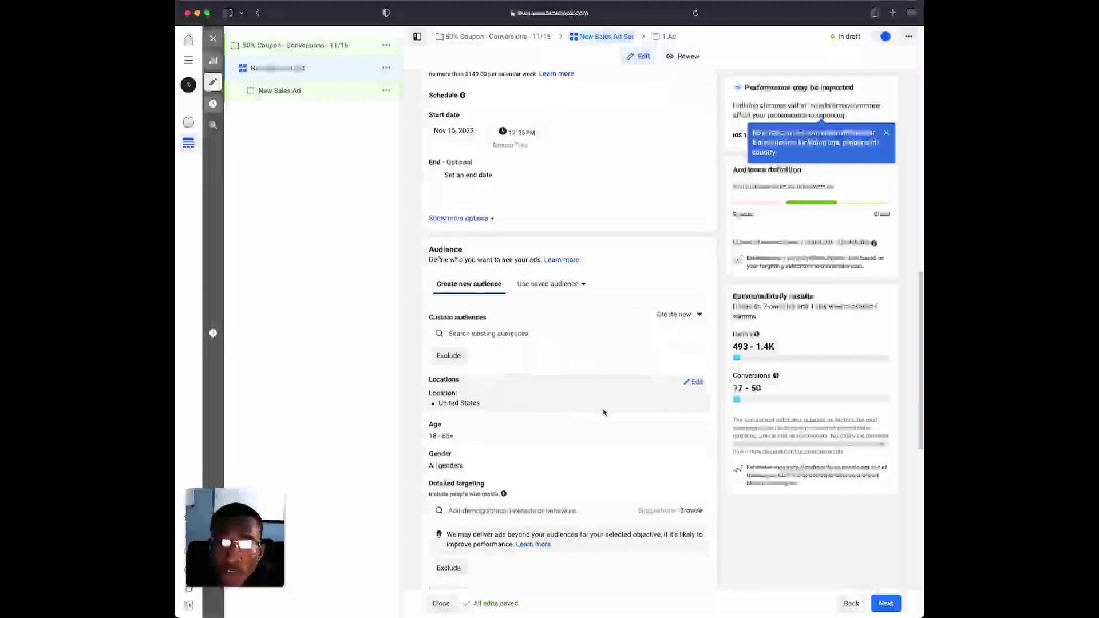
scroll(604, 412, "down", 5)
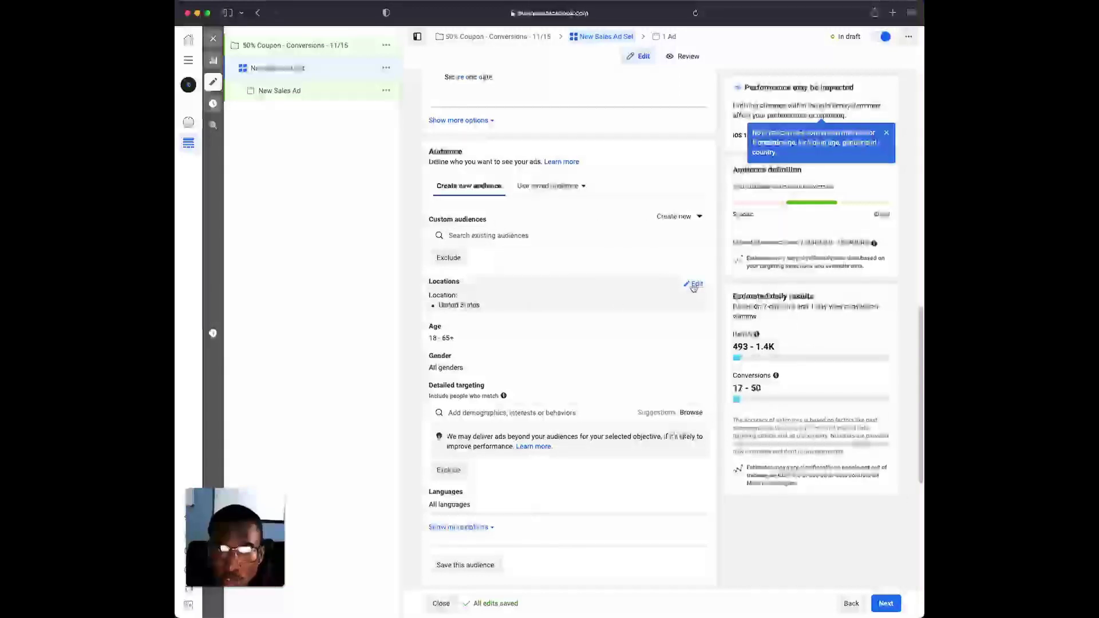
Replace the United States in the audience locations with the city of Jersey City, New Jersey
left_click(694, 285)
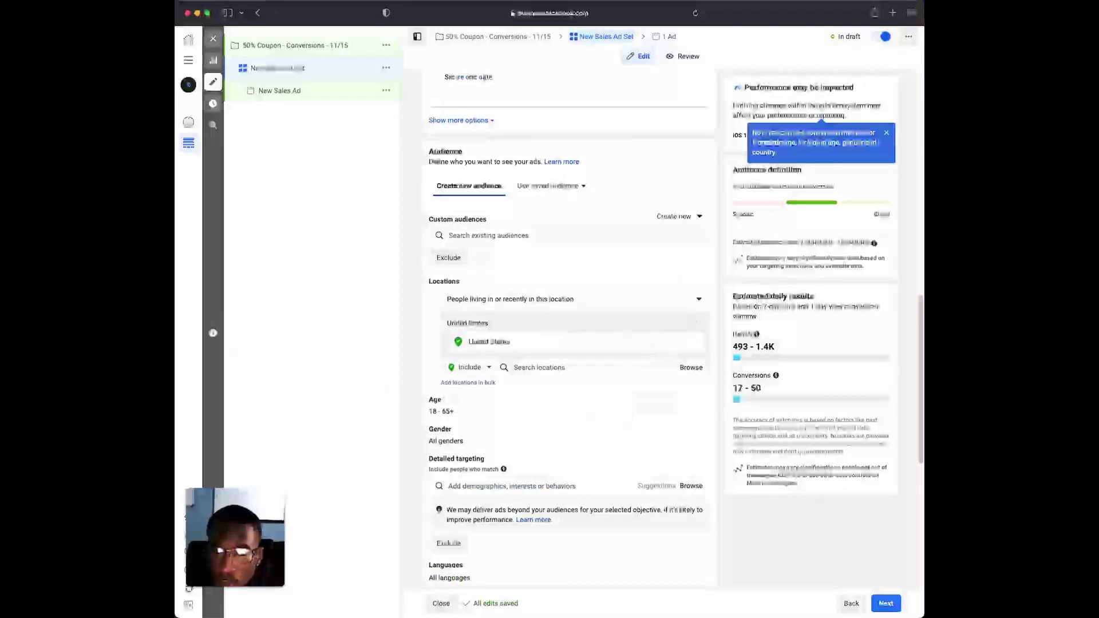
left_click(559, 342)
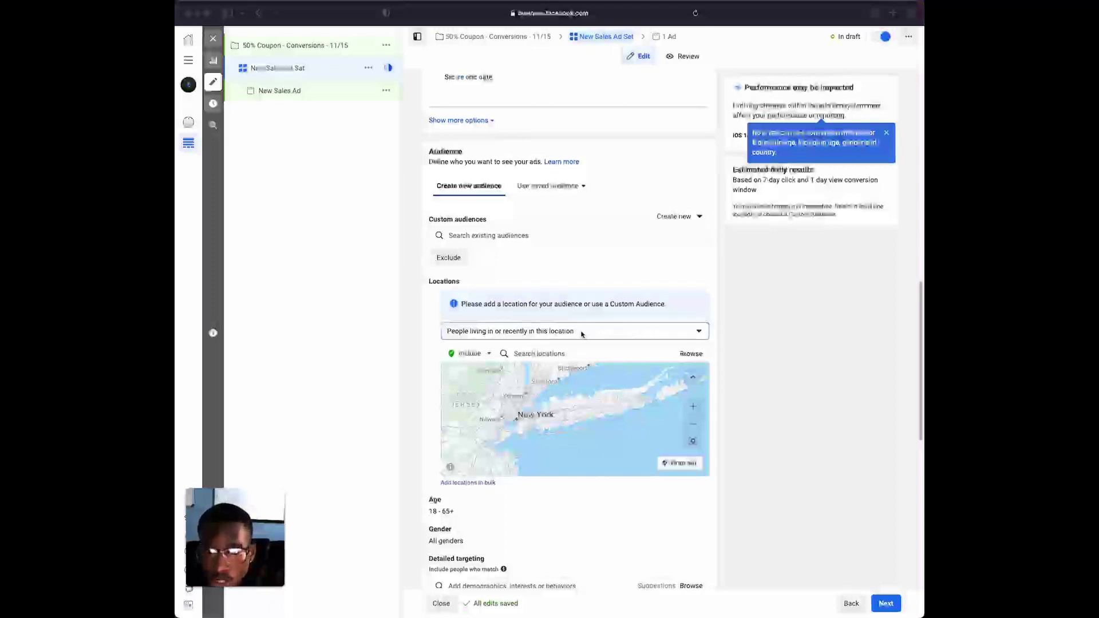
left_click(538, 351)
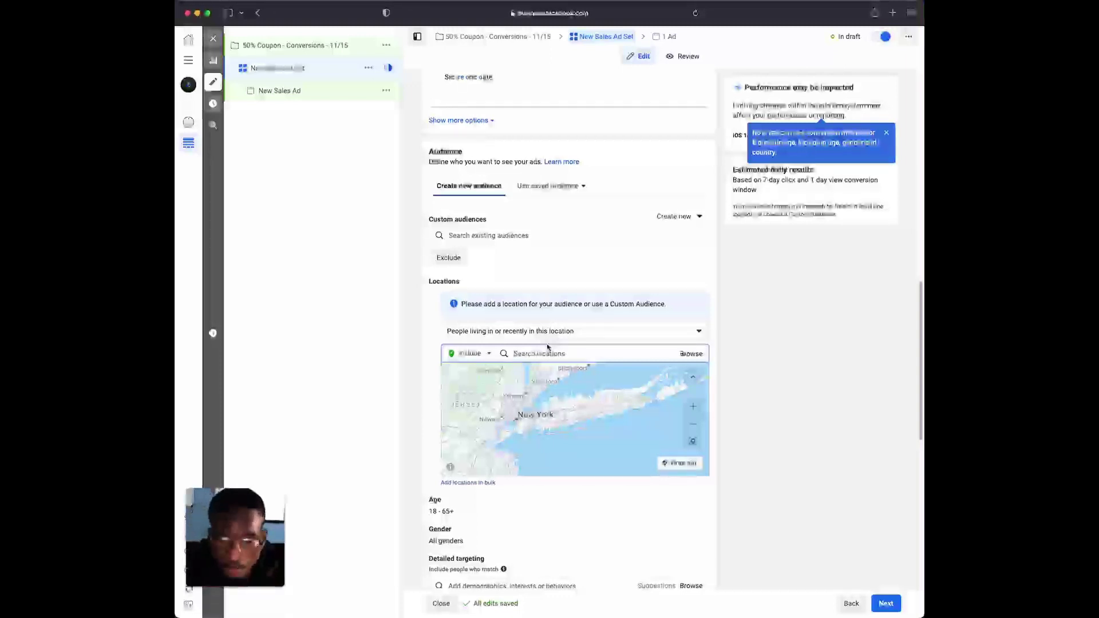
type("jersey city")
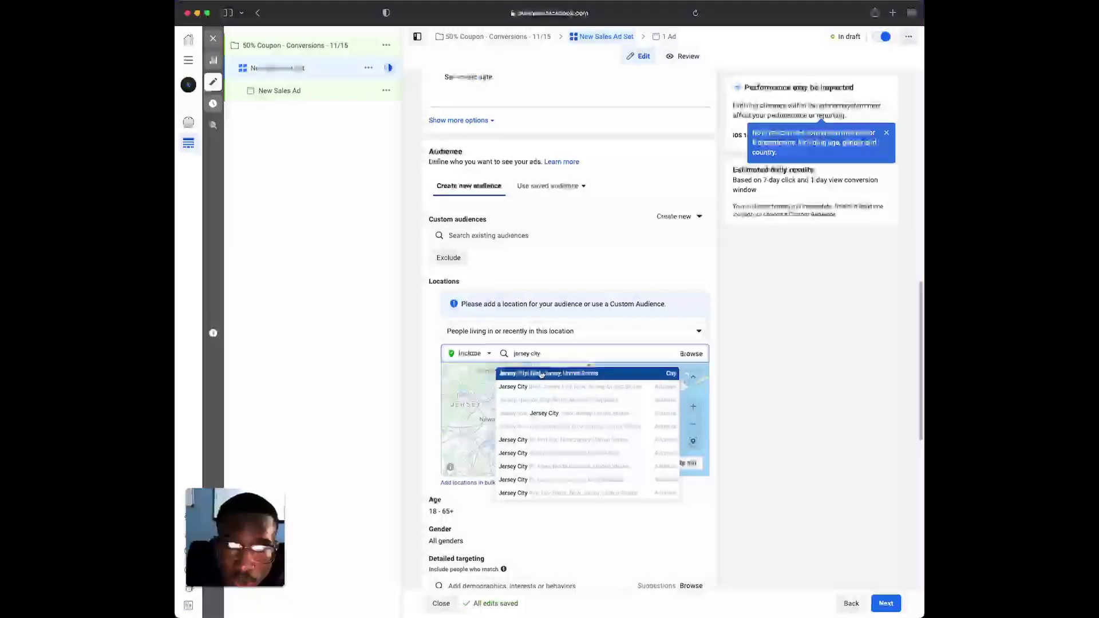
left_click(542, 374)
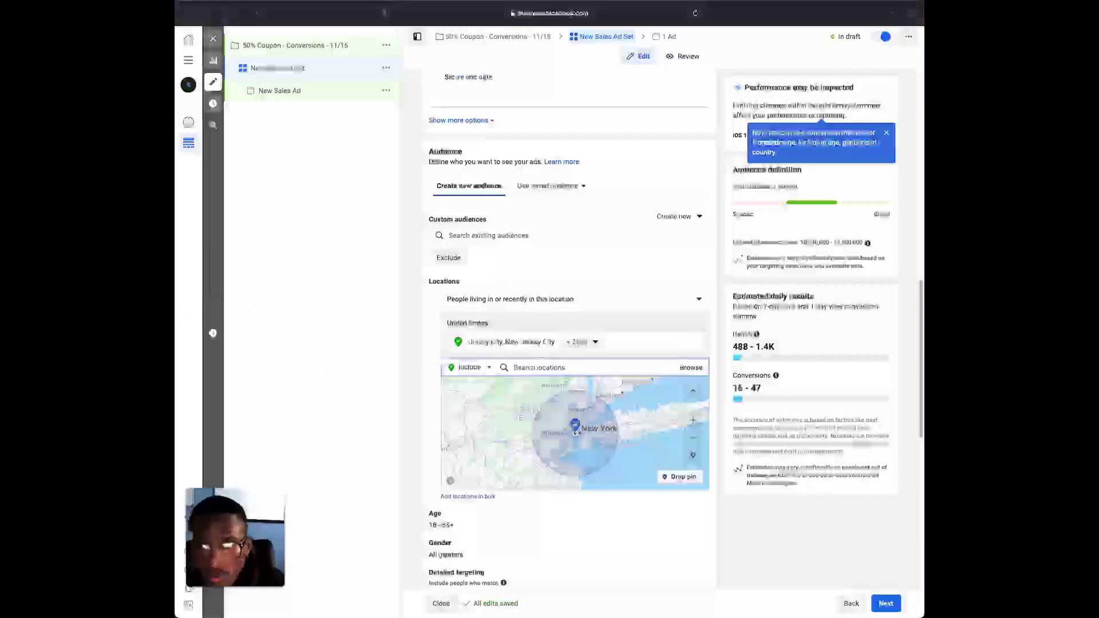
Examine the radius options for Jersey City and the choices for people living in or recently in the location
left_click(579, 344)
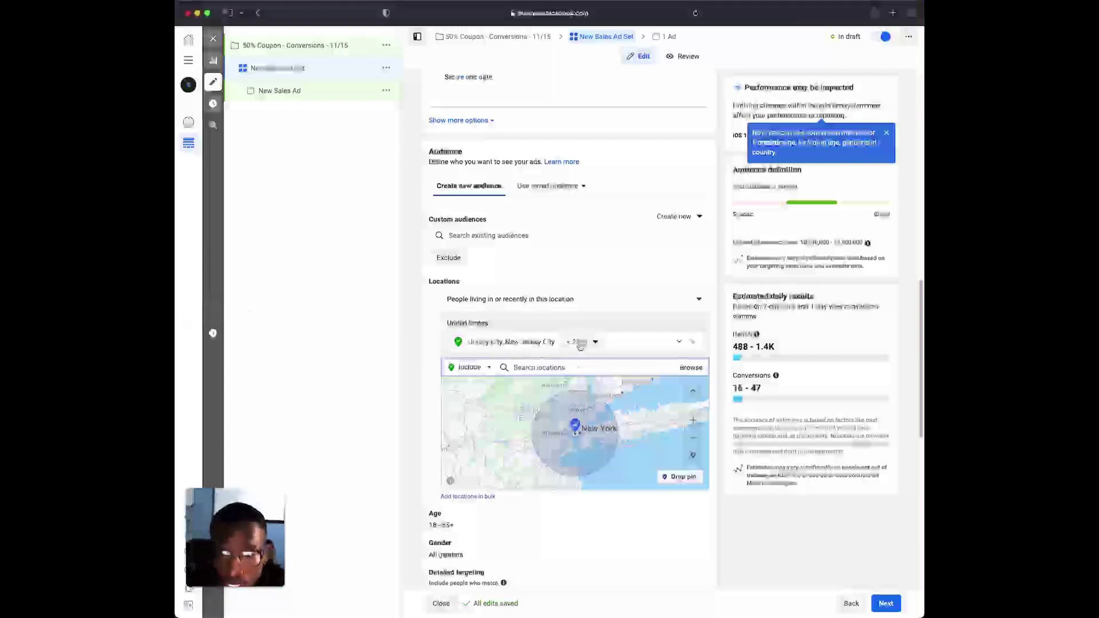
left_click(591, 343)
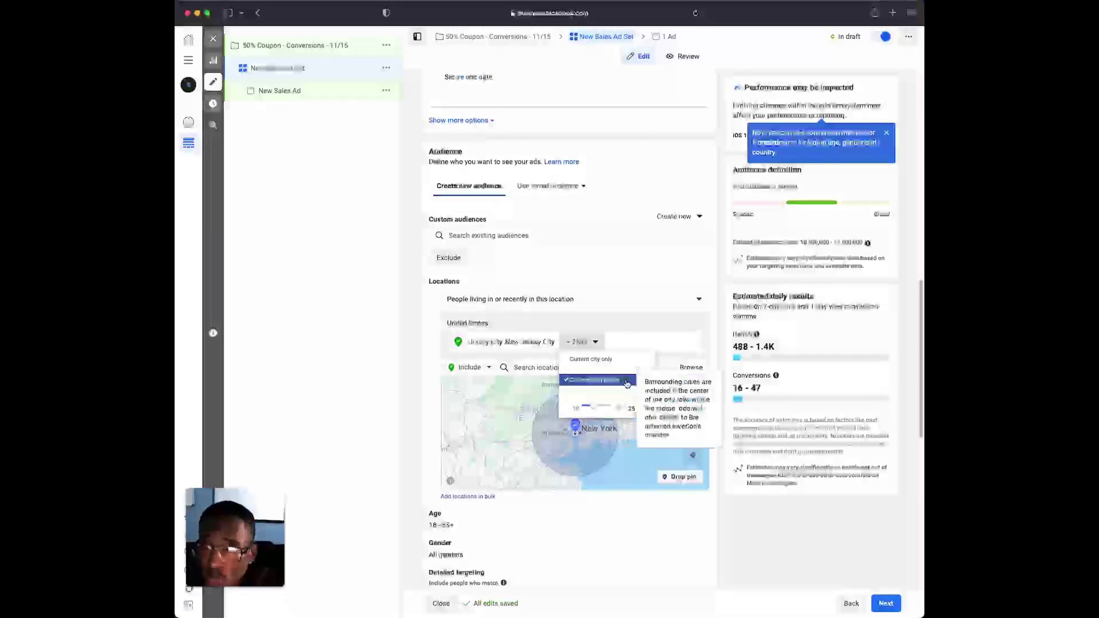
left_click(698, 271)
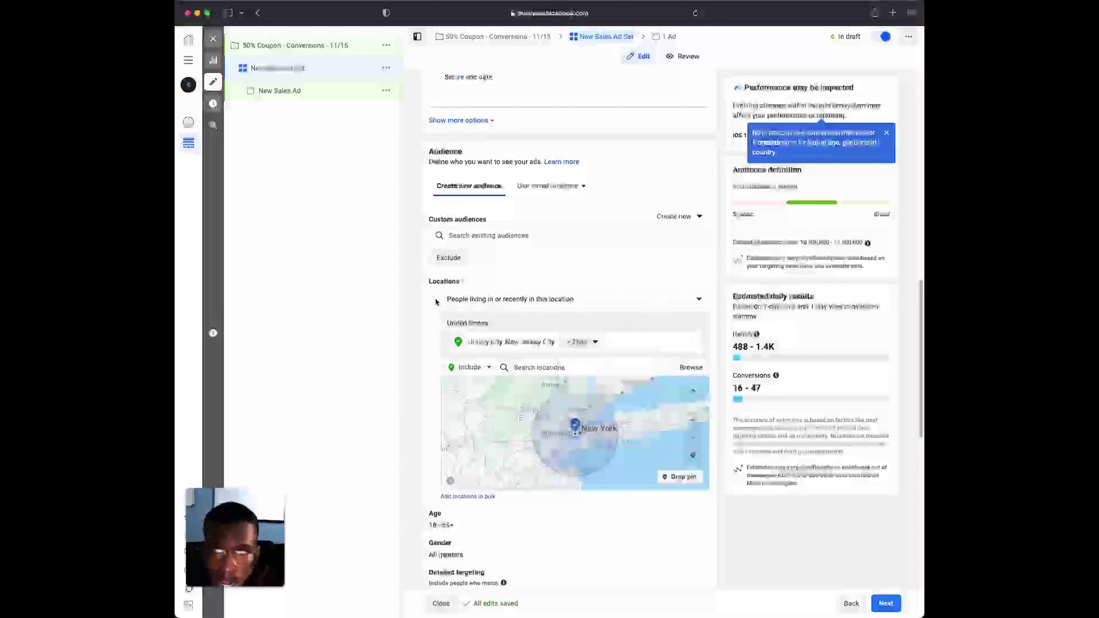
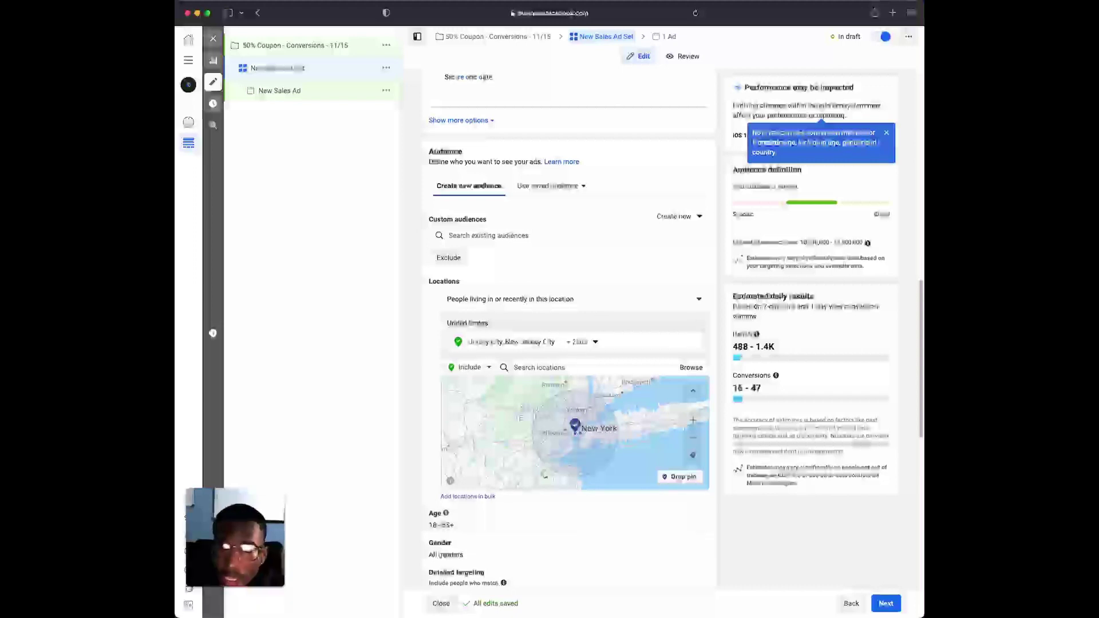
left_click(473, 300)
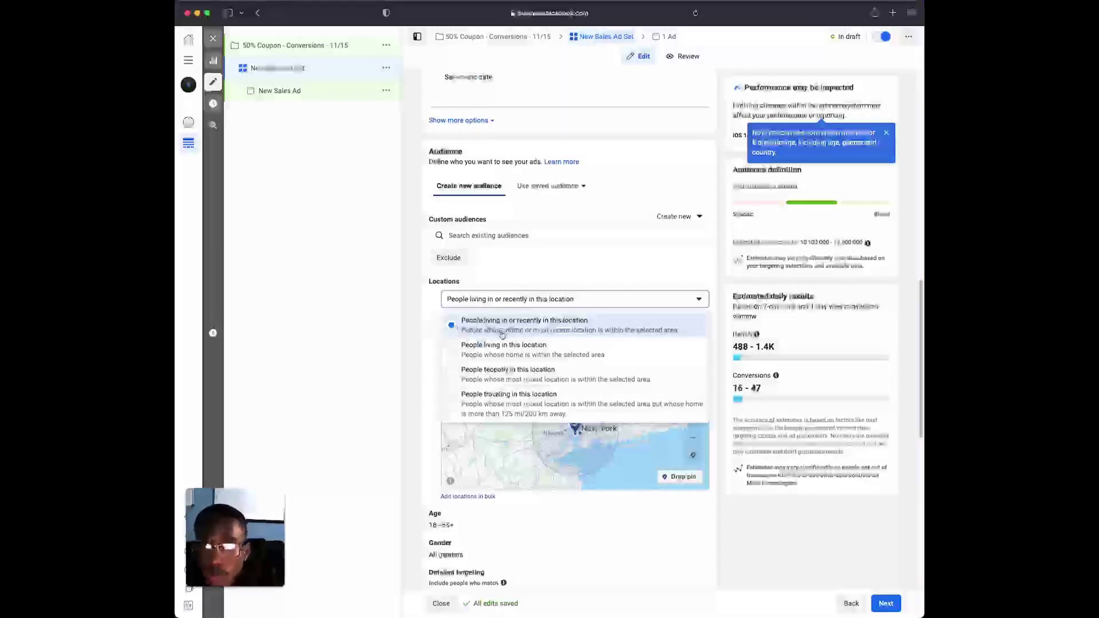
left_click(522, 275)
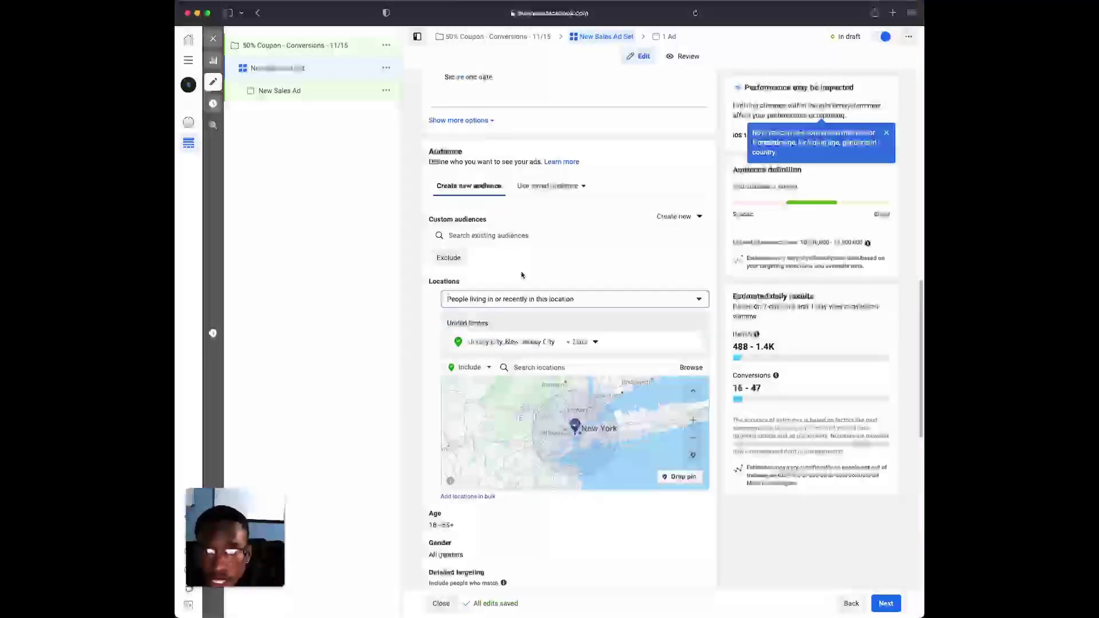
Review the ad set's location map, age, gender, detailed targeting, languages, placements, and optimization and delivery settings
scroll(564, 336, "down", 2)
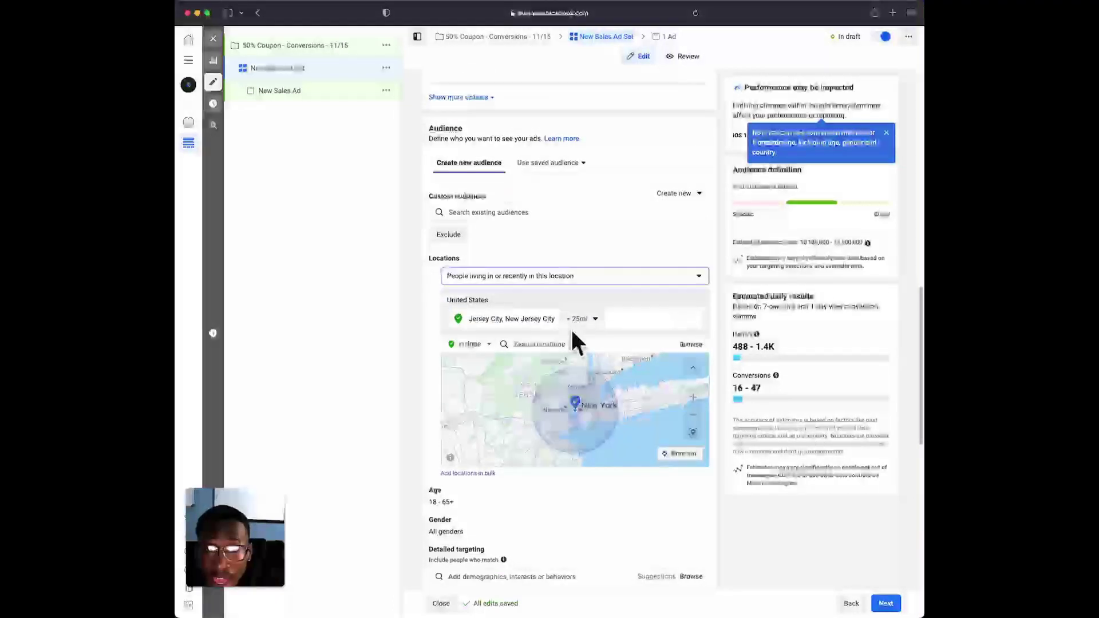
scroll(581, 320, "down", 2)
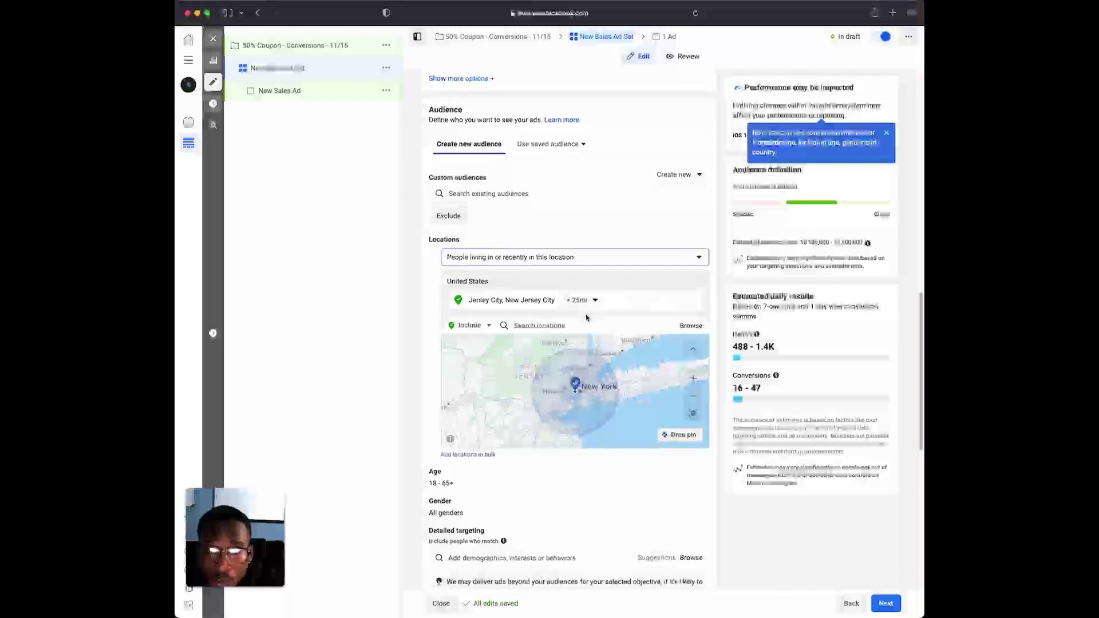
scroll(581, 319, "up", 3)
scroll(547, 471, "down", 2)
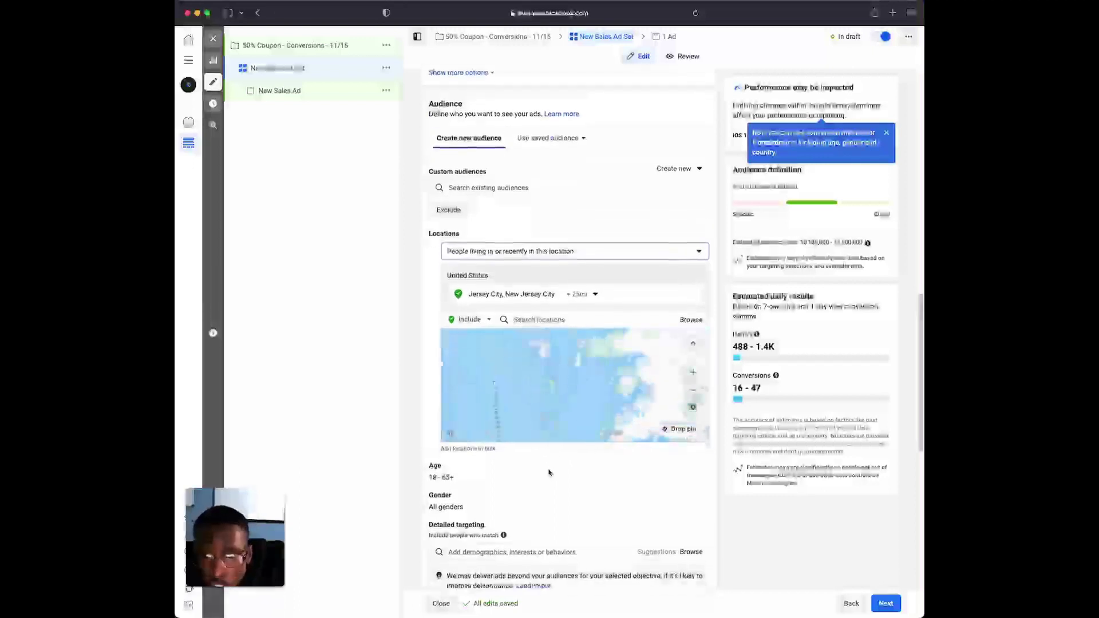
scroll(517, 466, "down", 5)
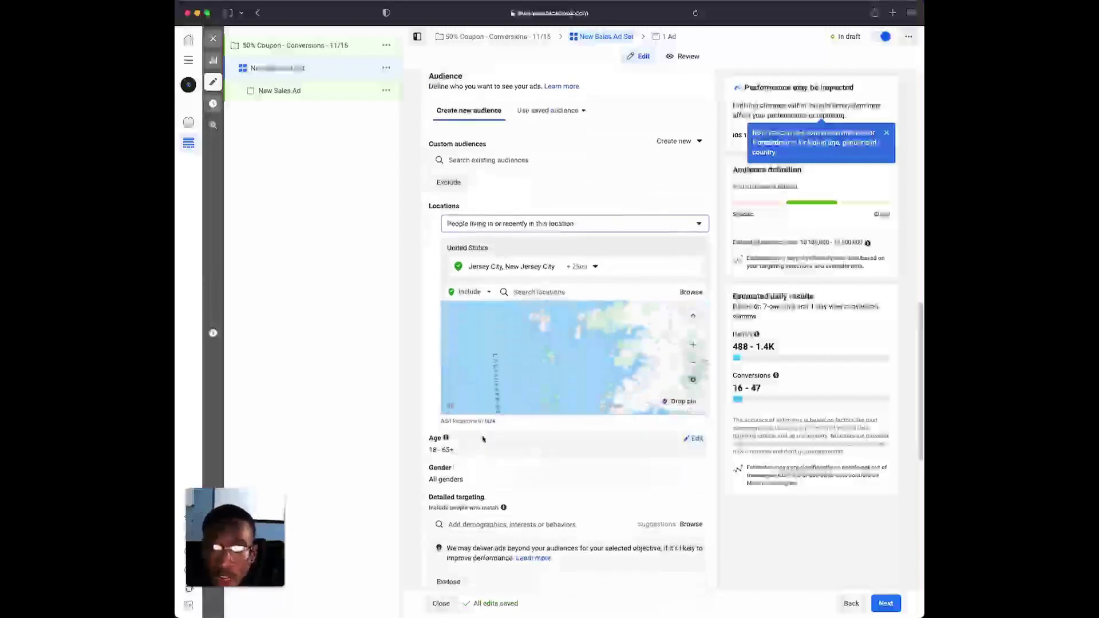
mouse_move(495, 371)
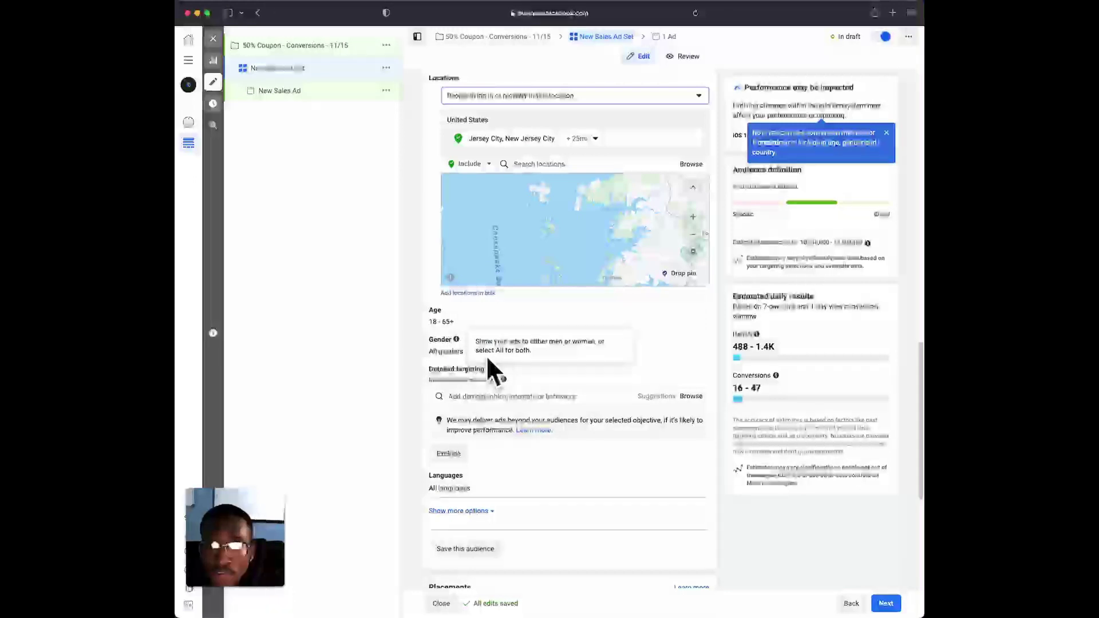
mouse_move(690, 312)
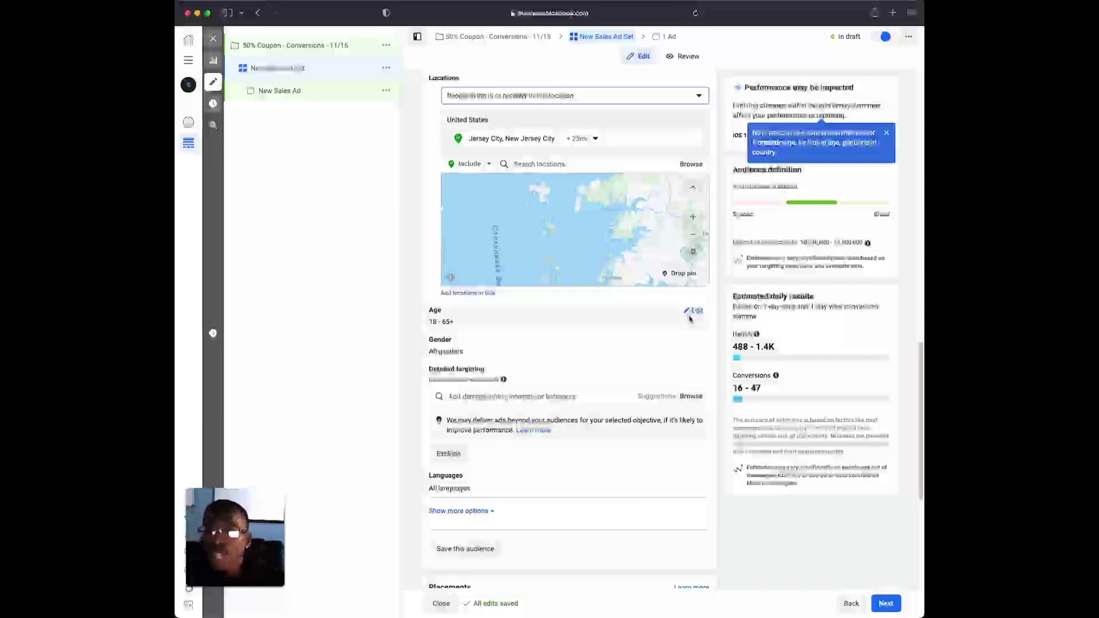
left_click(696, 315)
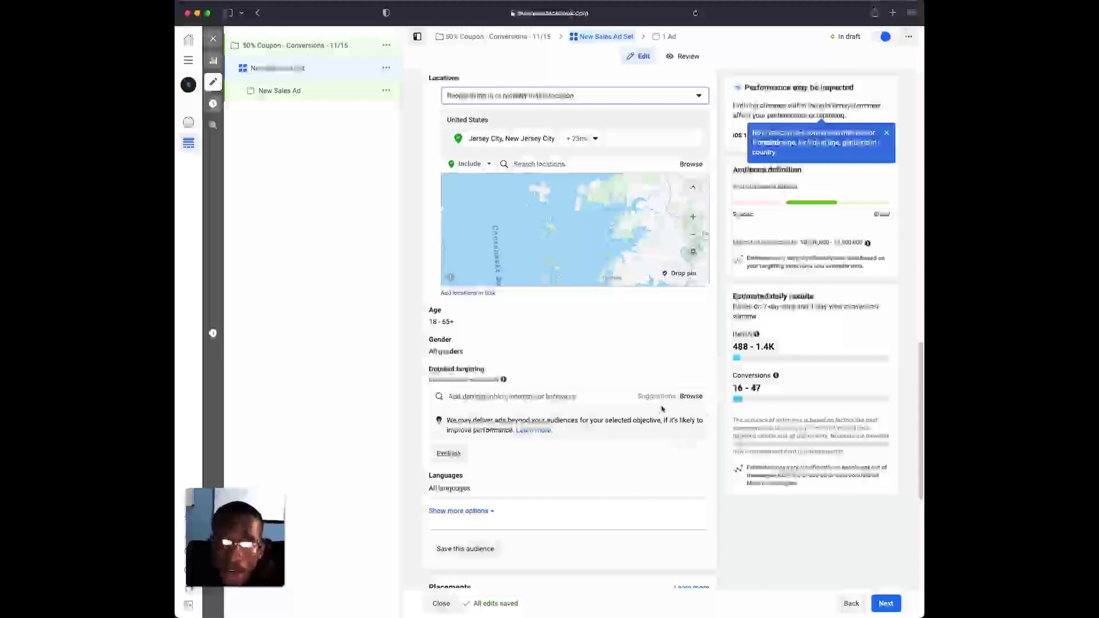
scroll(662, 404, "down", 1)
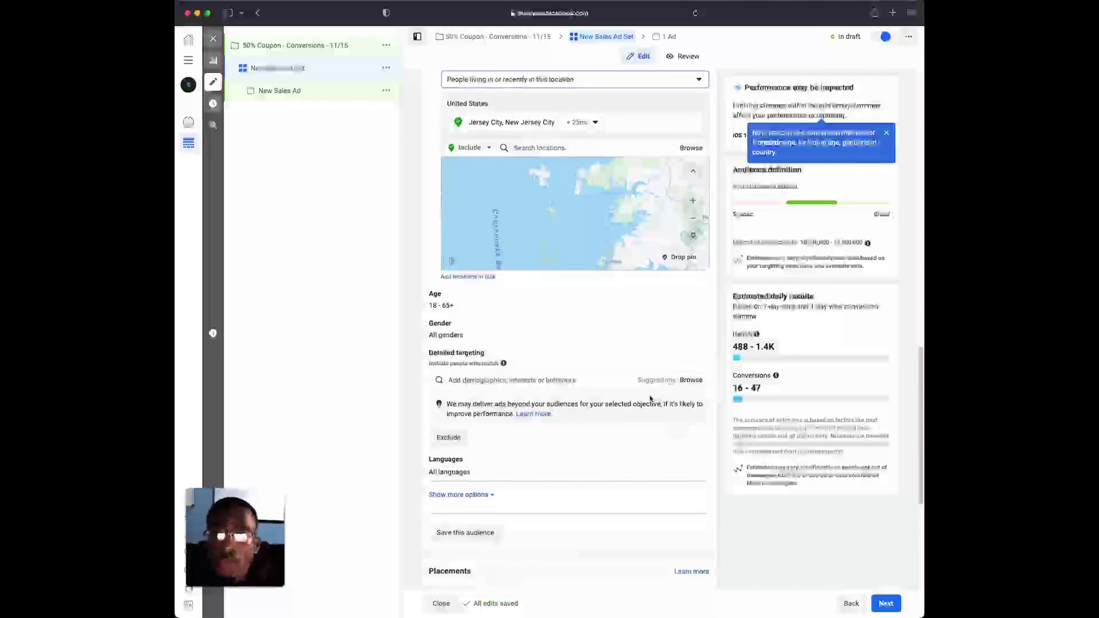
scroll(658, 401, "down", 1)
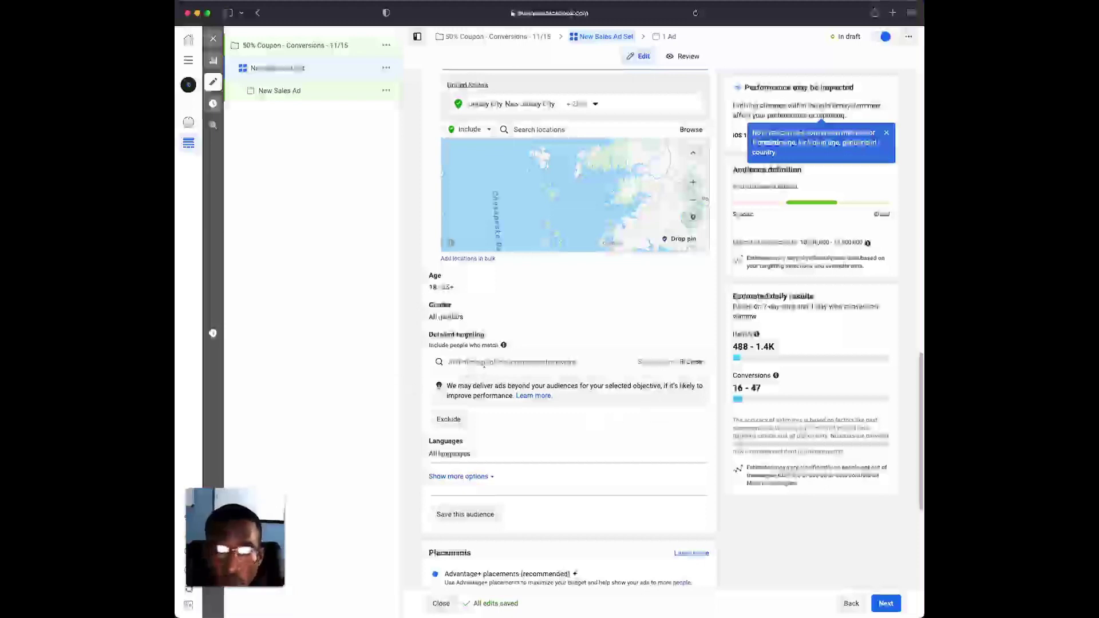
scroll(483, 365, "down", 5)
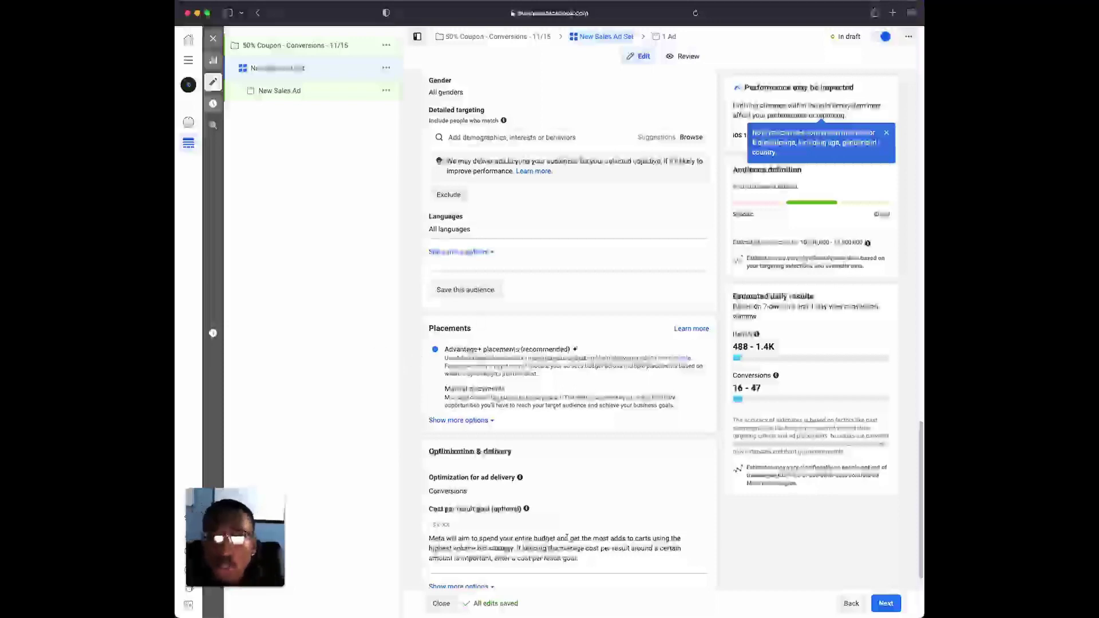
scroll(567, 528, "down", 1)
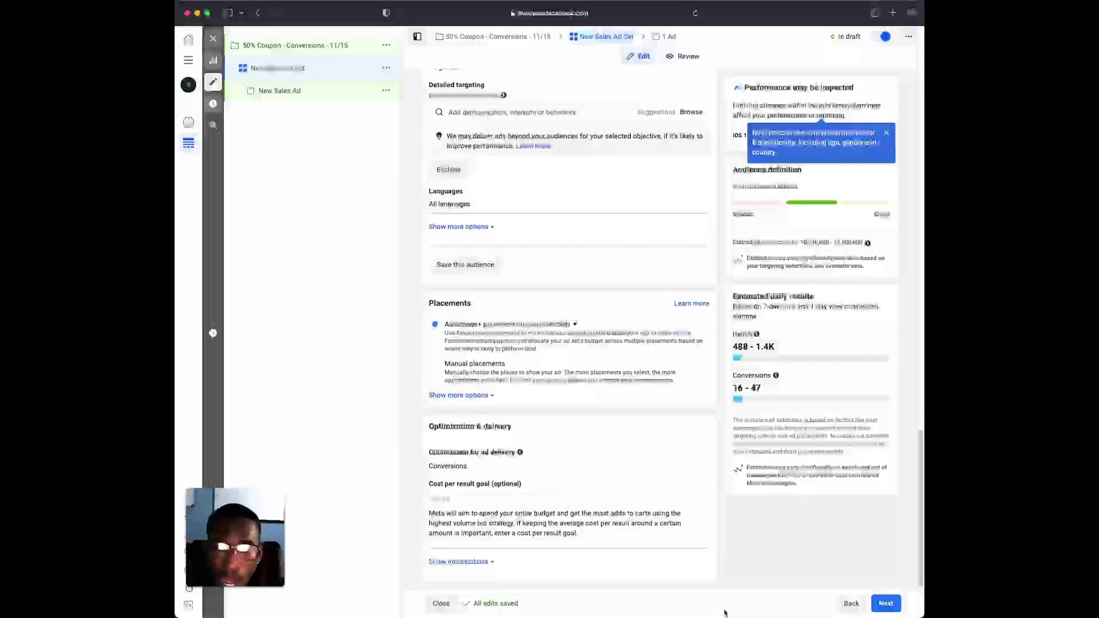
Rename the ad set as "Jersey City 25+ mile radius"
scroll(785, 589, "up", 15)
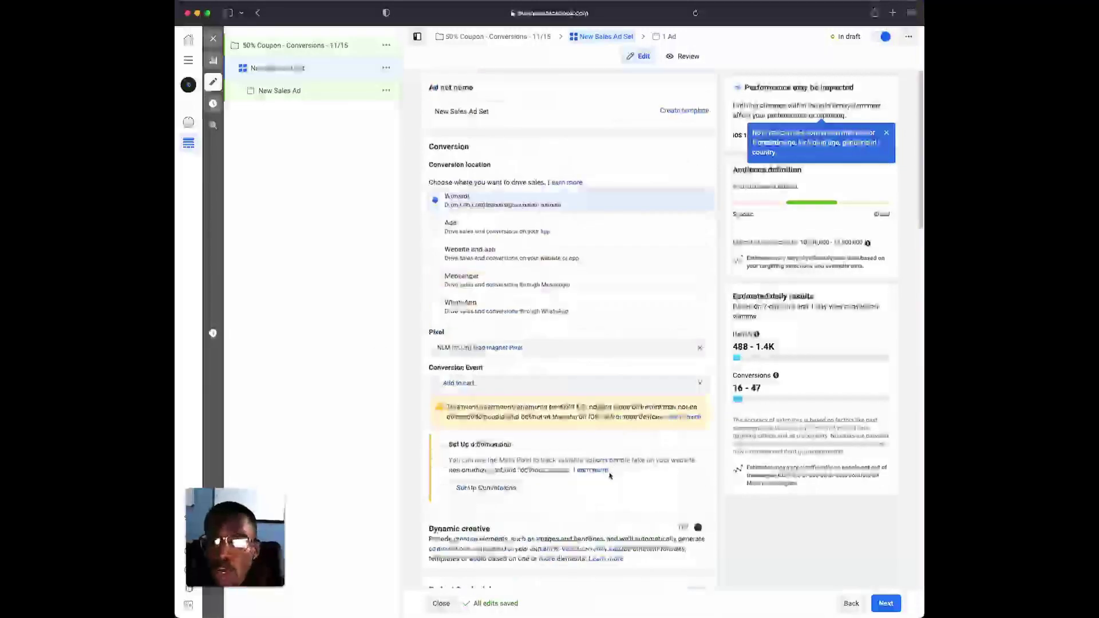
scroll(451, 161, "down", 3)
scroll(493, 126, "up", 3)
left_click(507, 111)
left_click_drag(508, 111, 429, 113)
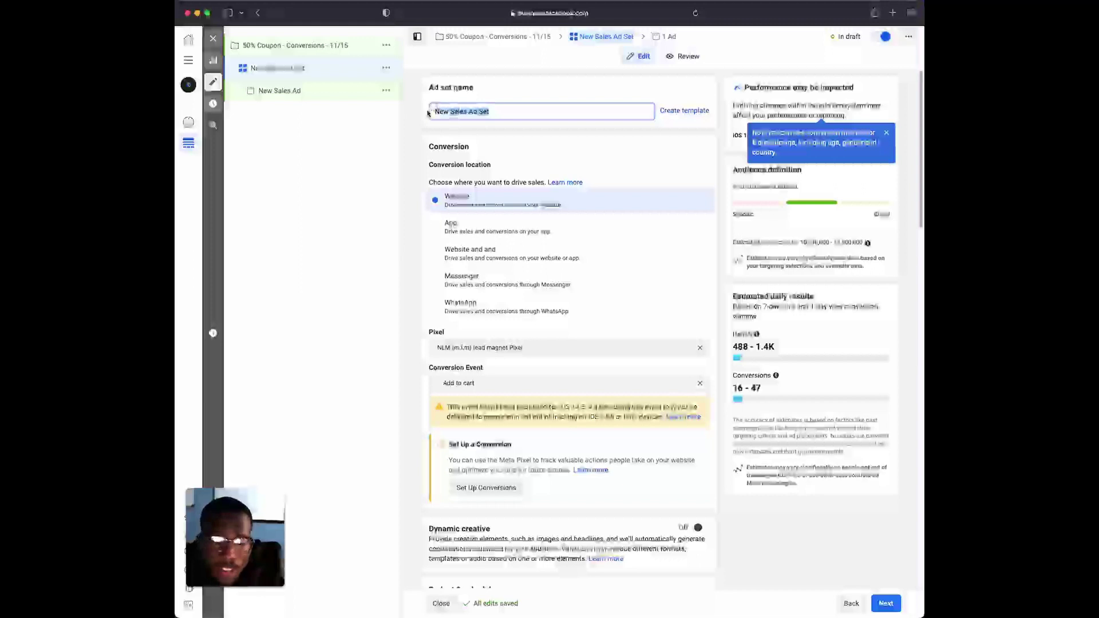
key("BackSpace")
type("J")
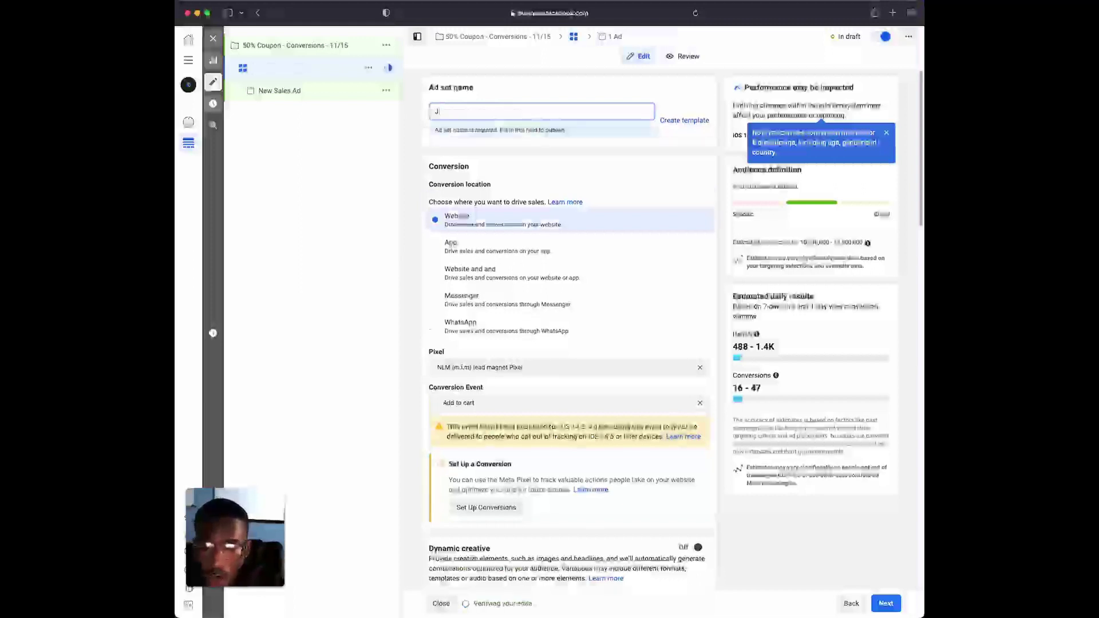
type("ersey City")
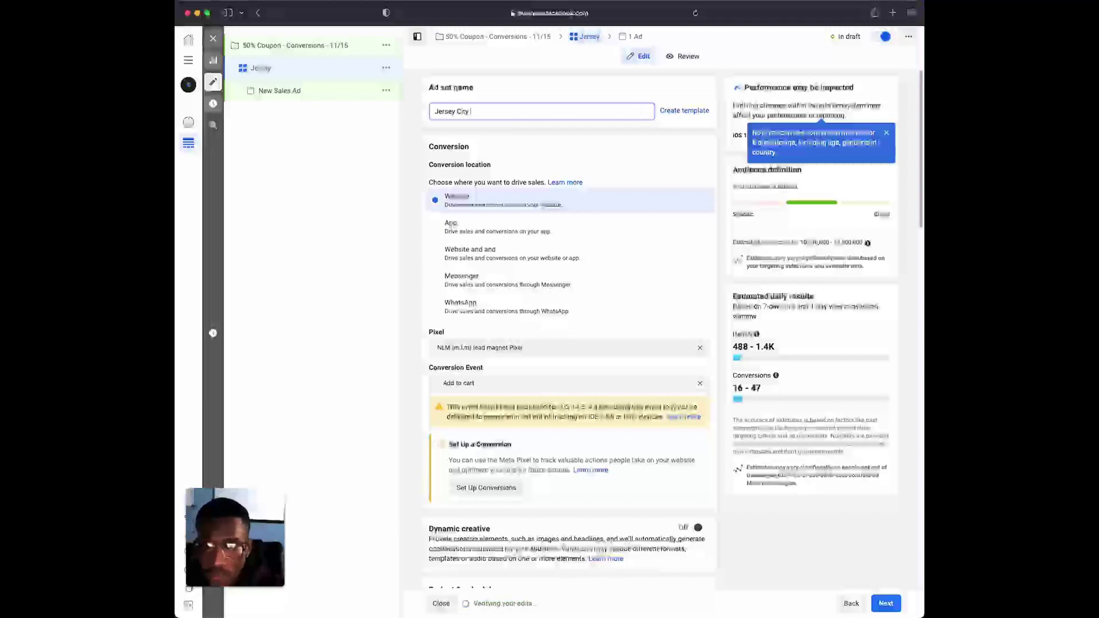
type(" 25")
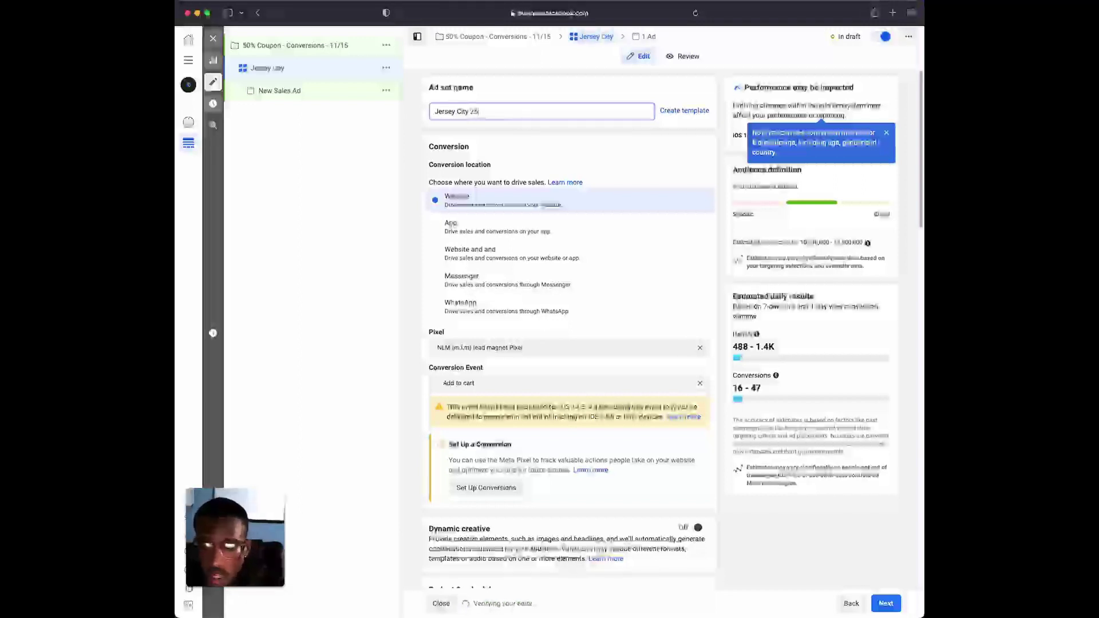
type("+ mile radius")
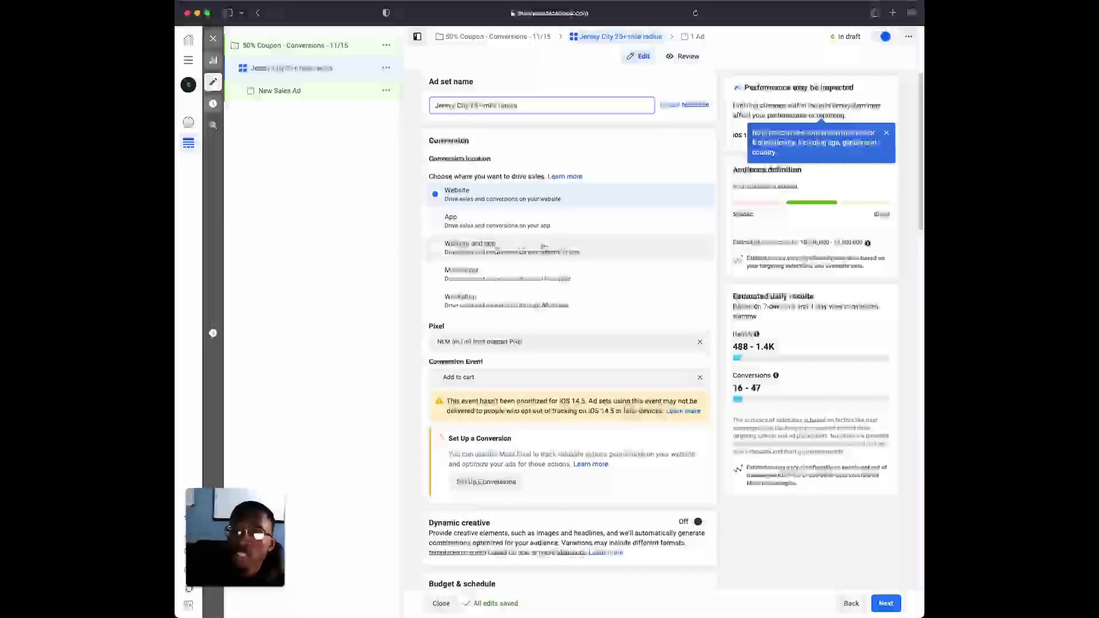
scroll(563, 216, "down", 2)
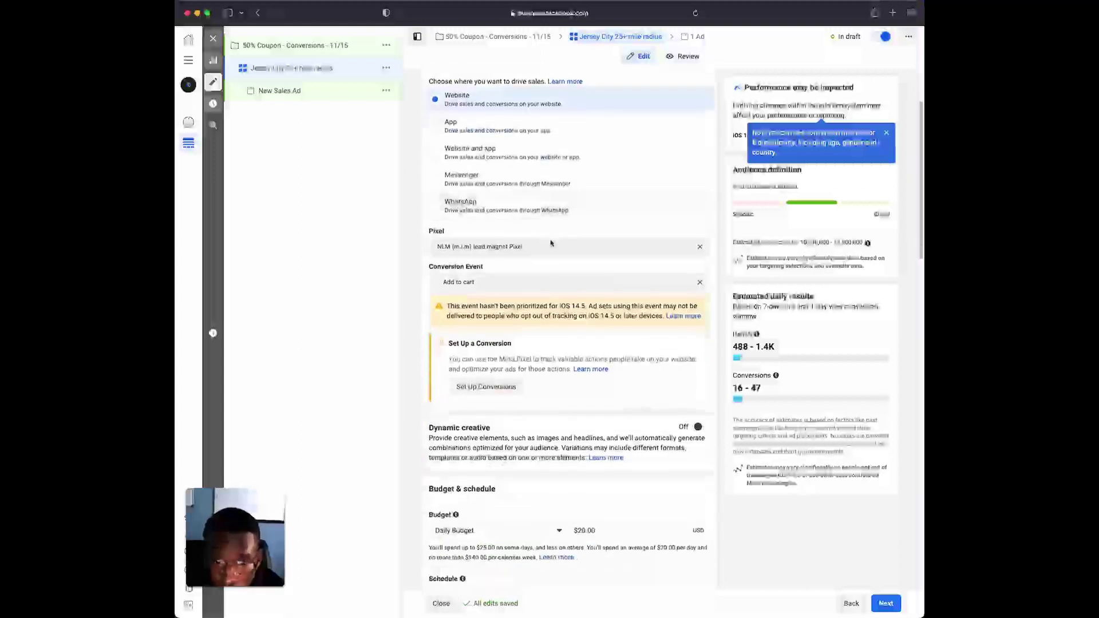
scroll(549, 247, "up", 3)
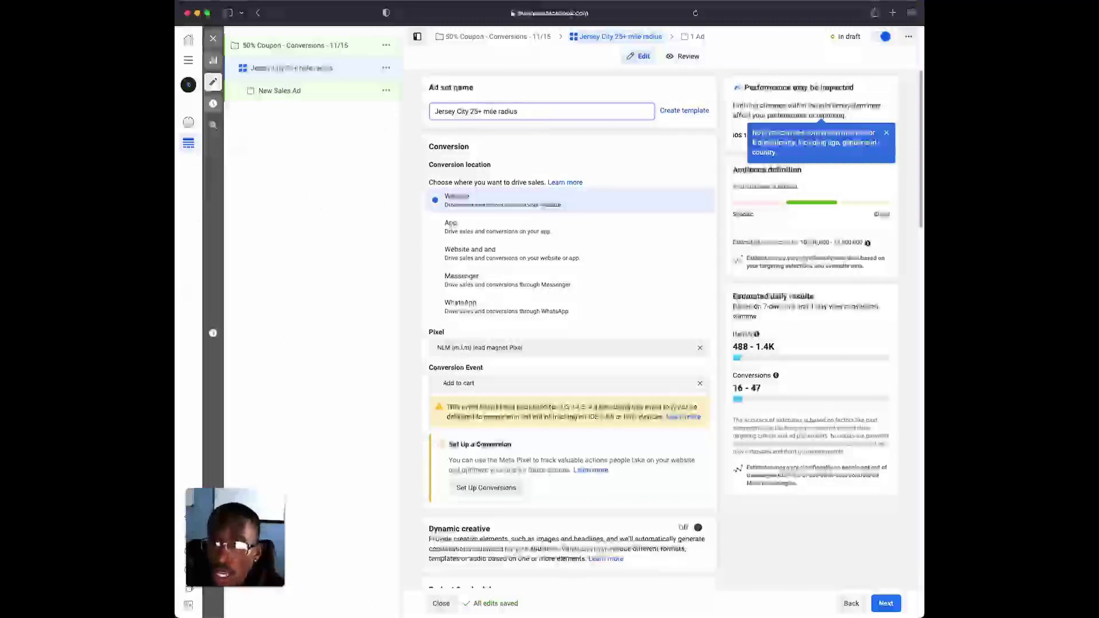
Open the New Sales Ad, dismiss the tip on creating videos from images, and rename the ad as "Video 1"
left_click(275, 92)
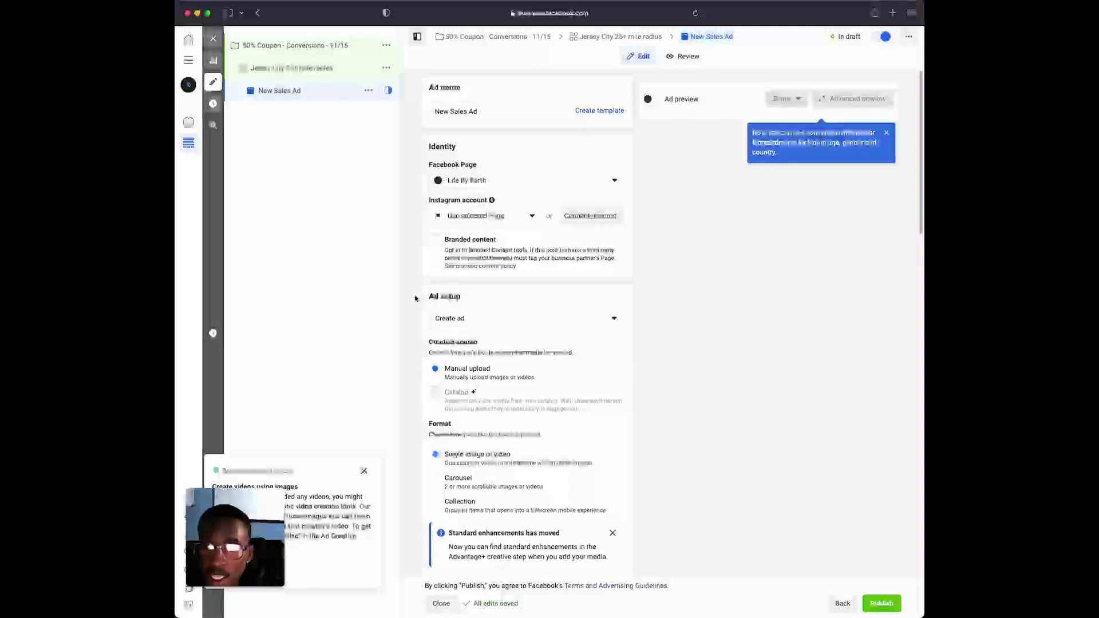
left_click(365, 471)
left_click(494, 110)
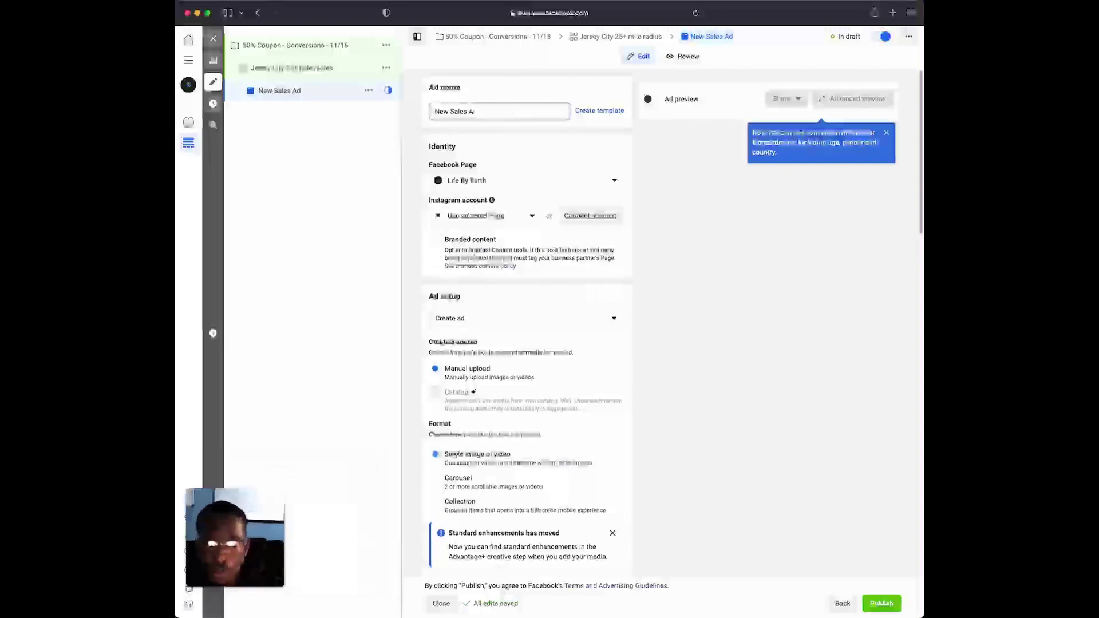
key("BackSpace")
key("BackSpace")
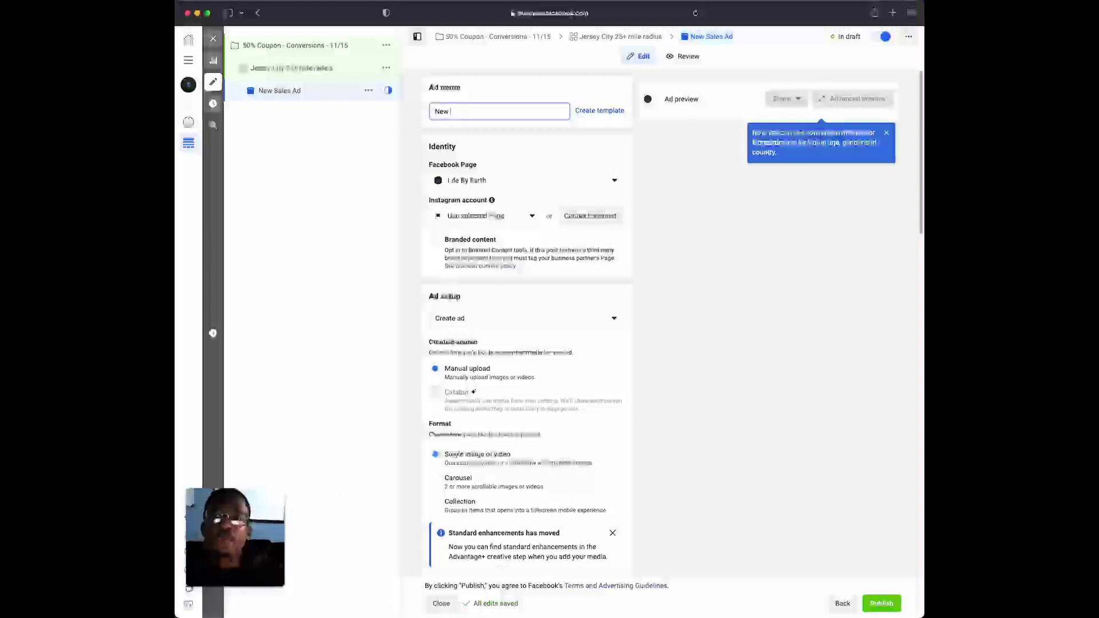
key("BackSpace")
key("BackSpace")
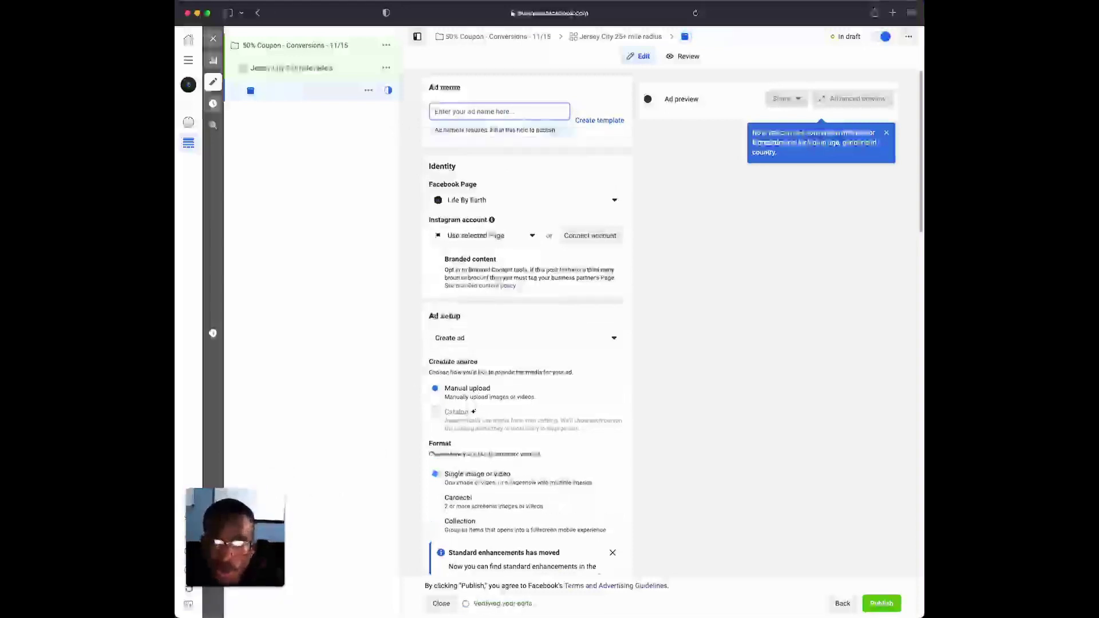
type("@")
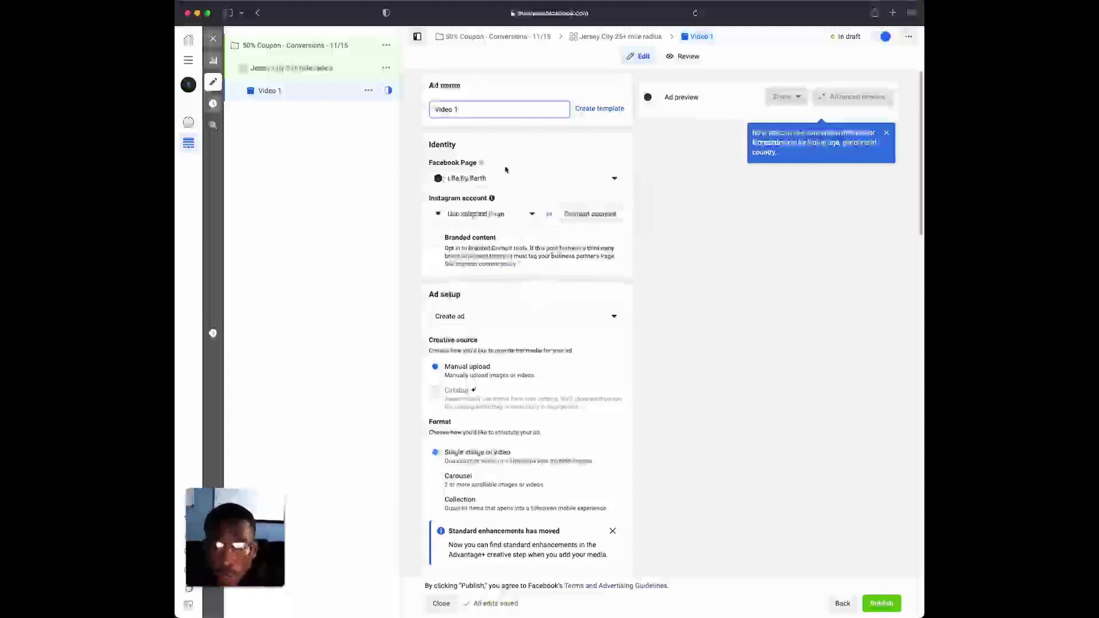
Review Video 1's identity, creative source and format settings, and dismiss the notice about standard enhancements
scroll(475, 216, "down", 1)
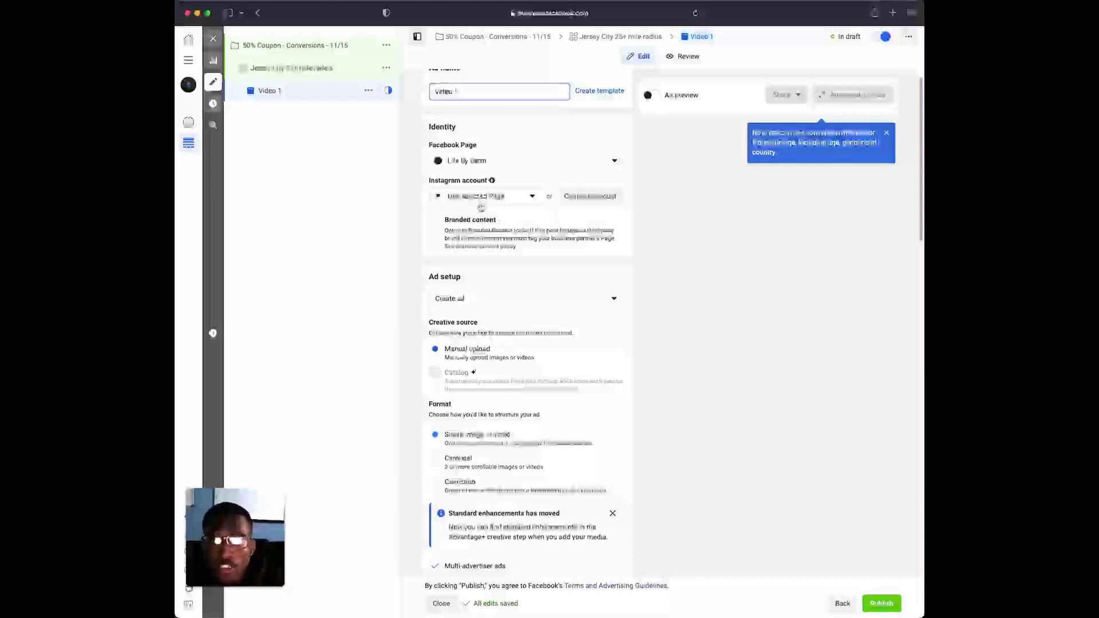
scroll(479, 207, "down", 2)
scroll(480, 207, "down", 1)
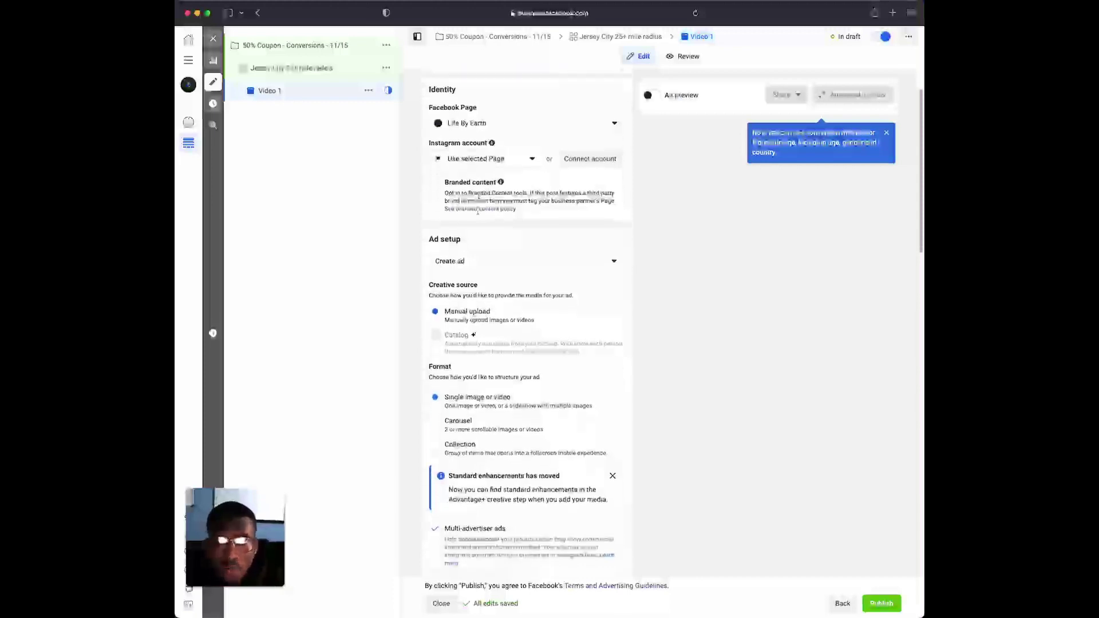
scroll(504, 247, "down", 1)
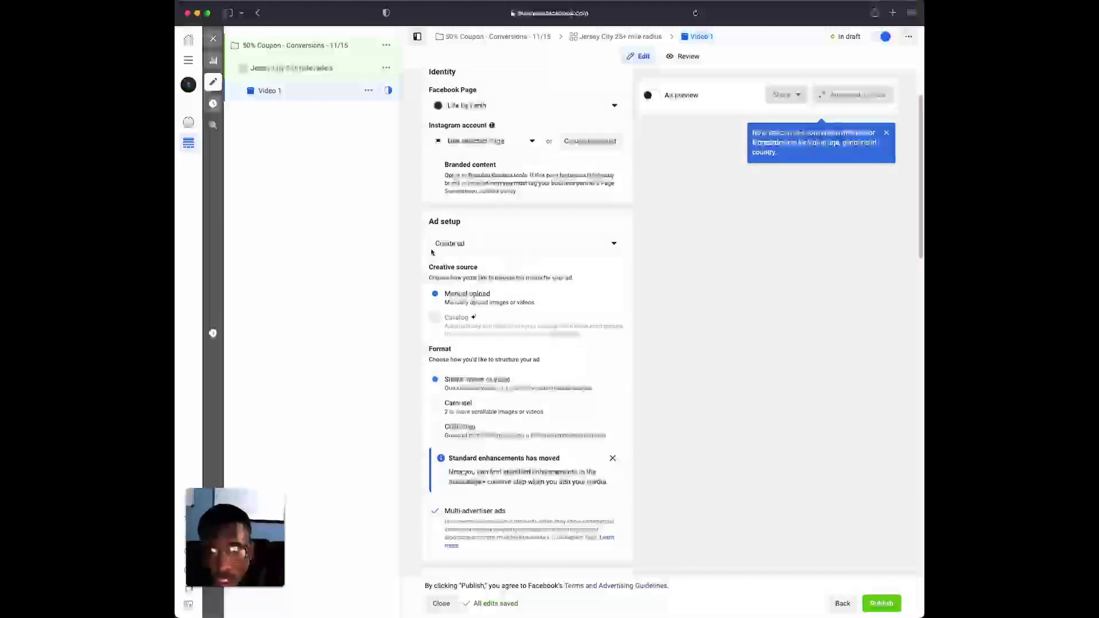
scroll(495, 253, "down", 6)
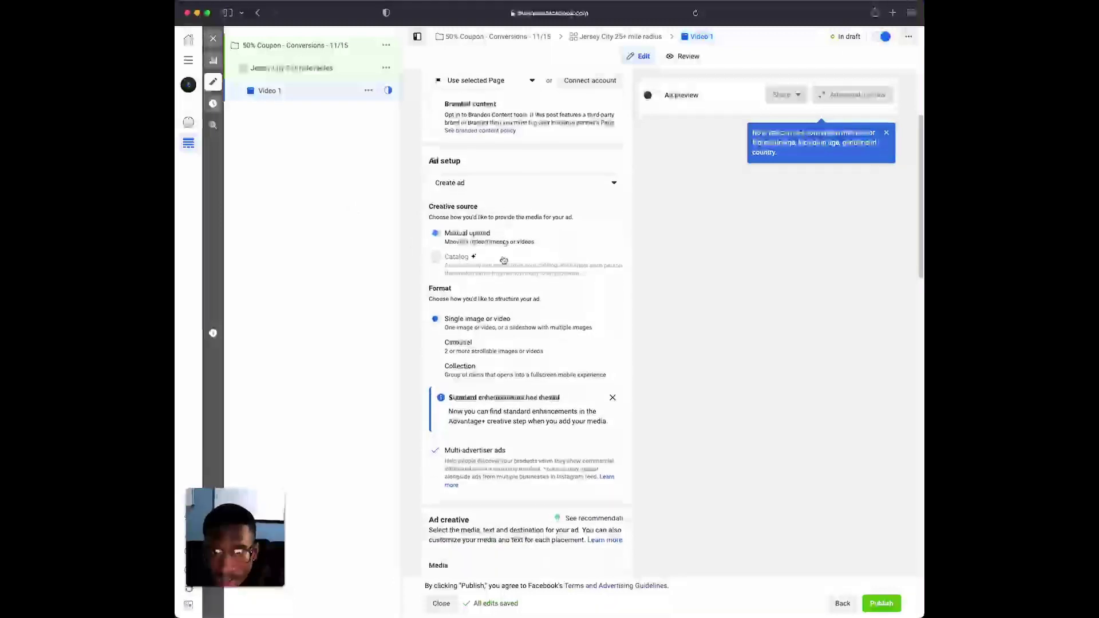
scroll(522, 212, "down", 1)
scroll(522, 212, "down", 2)
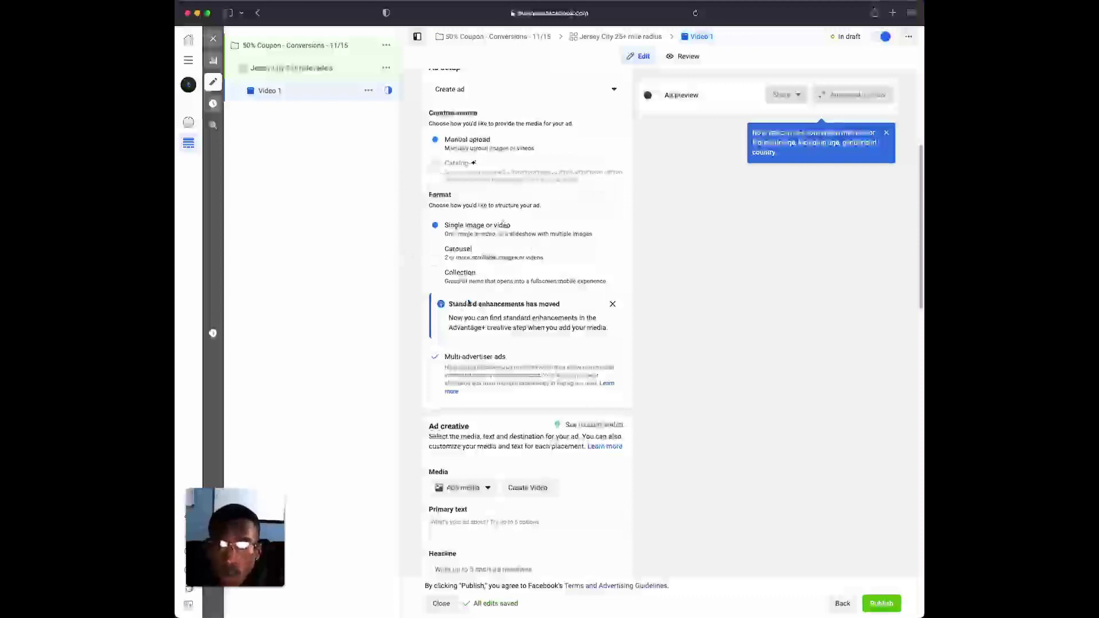
left_click(611, 304)
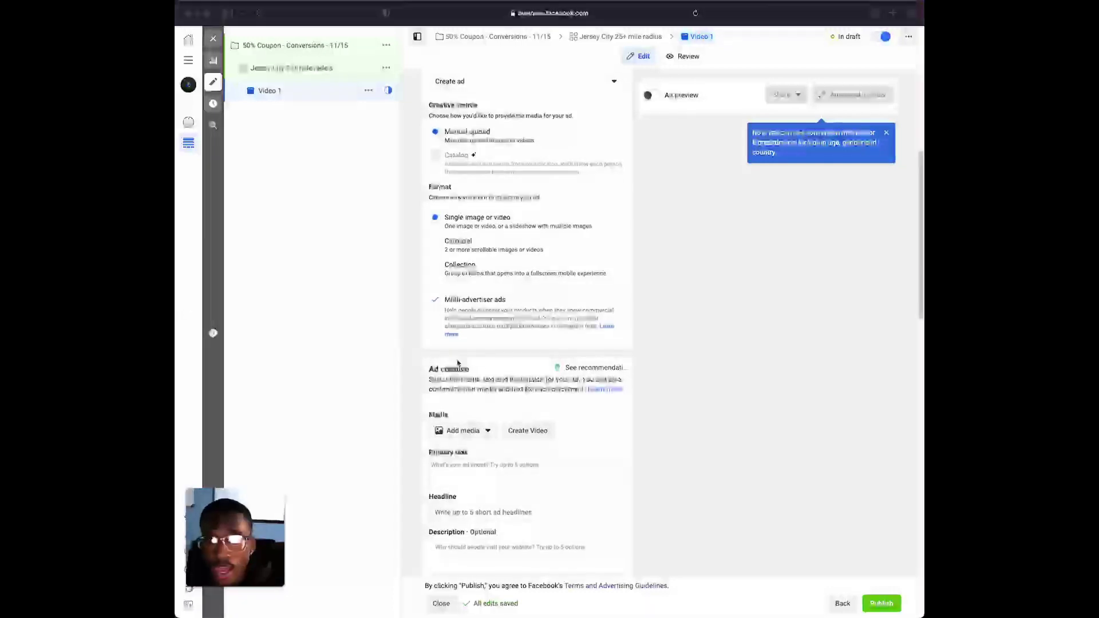
Examine the ad's creative fields, call to action, website destination and remaining settings
scroll(567, 375, "down", 3)
scroll(563, 379, "down", 2)
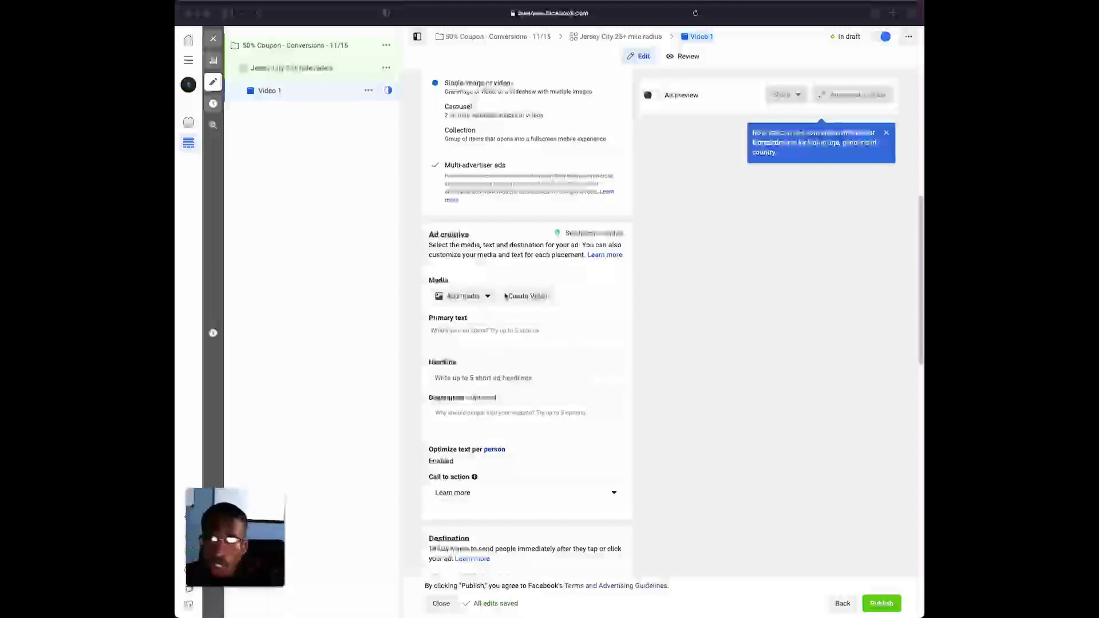
scroll(486, 299, "down", 1)
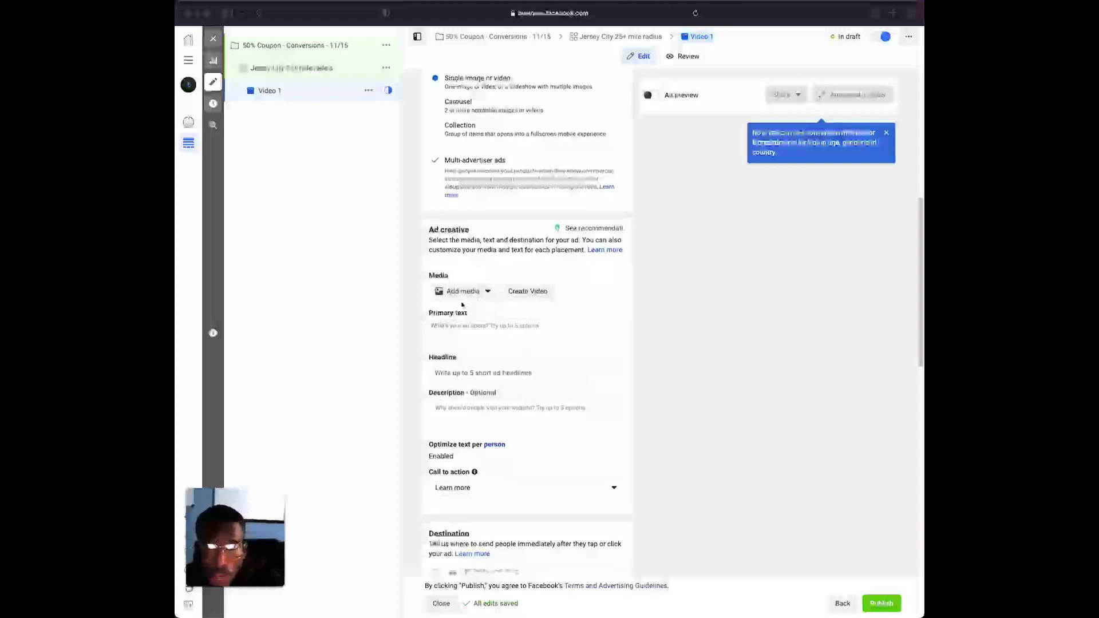
left_click(454, 333)
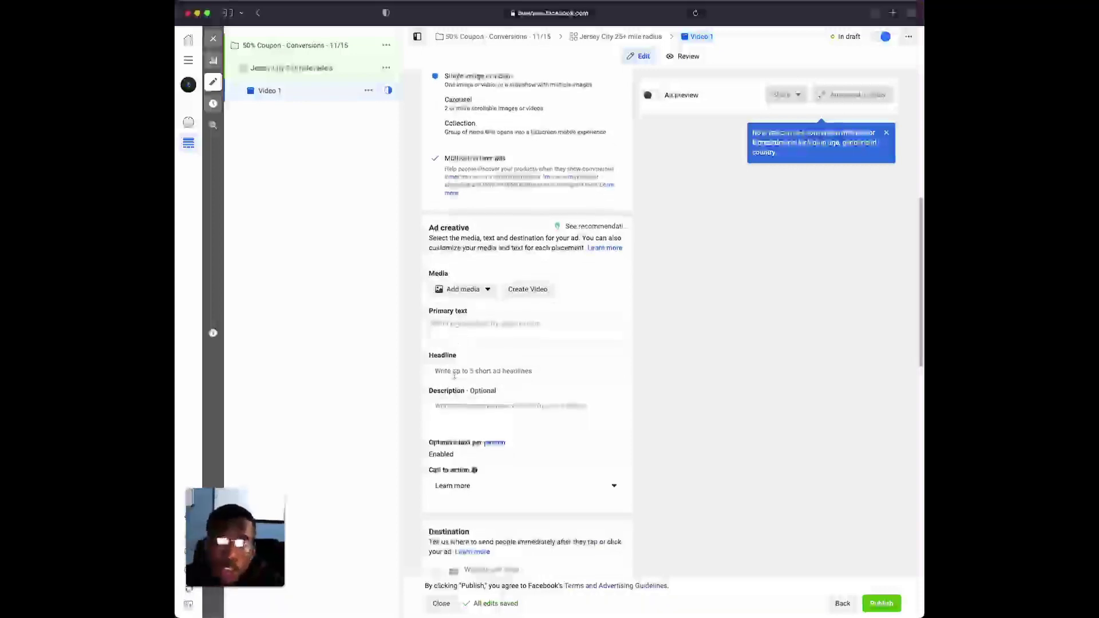
scroll(469, 381, "down", 5)
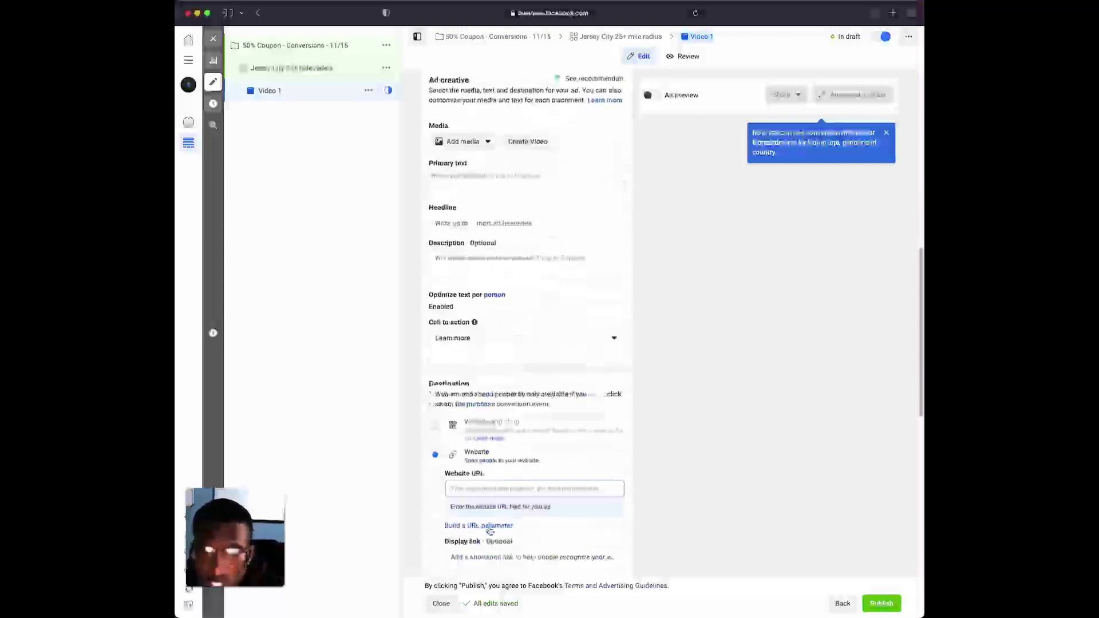
scroll(483, 417, "down", 2)
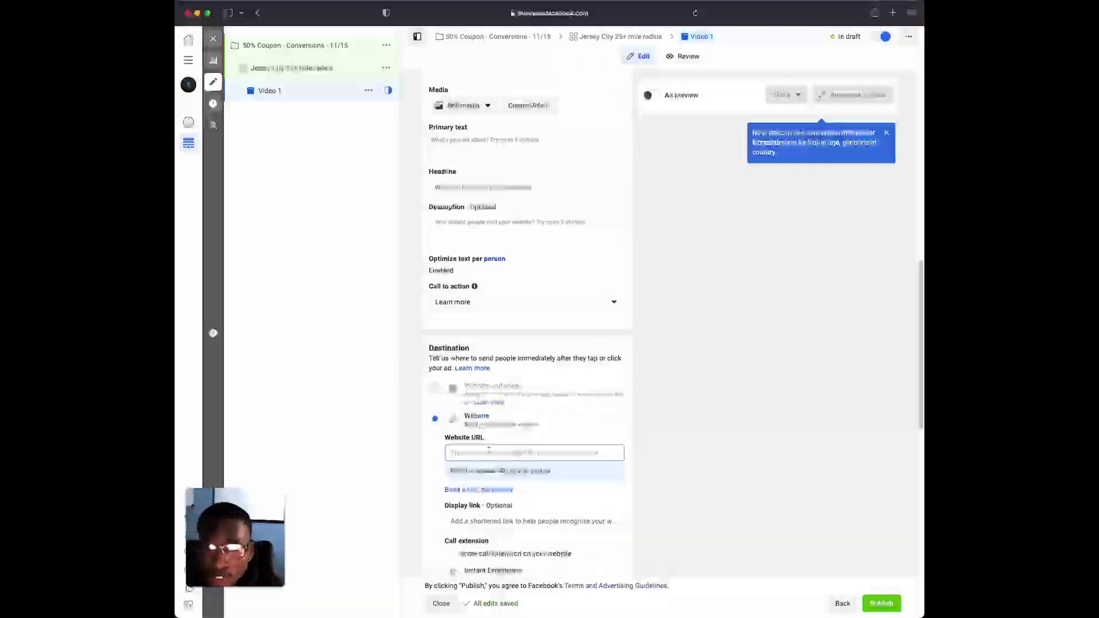
scroll(489, 449, "down", 4)
scroll(488, 452, "down", 11)
scroll(480, 440, "up", 20)
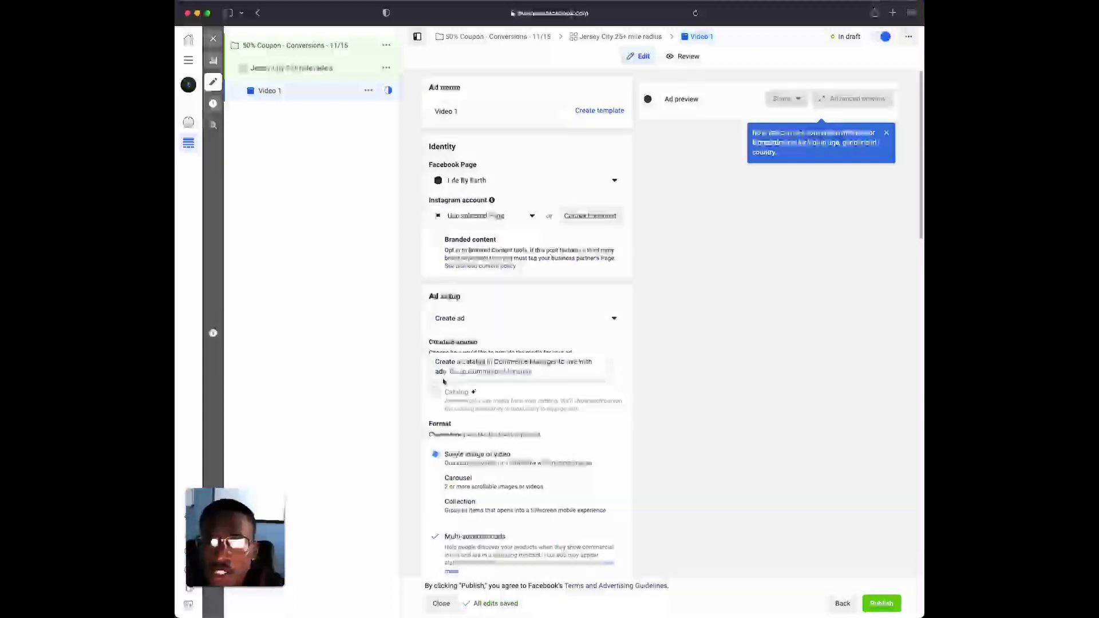
Duplicate the Jersey City 25+ mile radius ad set and go to the copy's audience settings
left_click(263, 69)
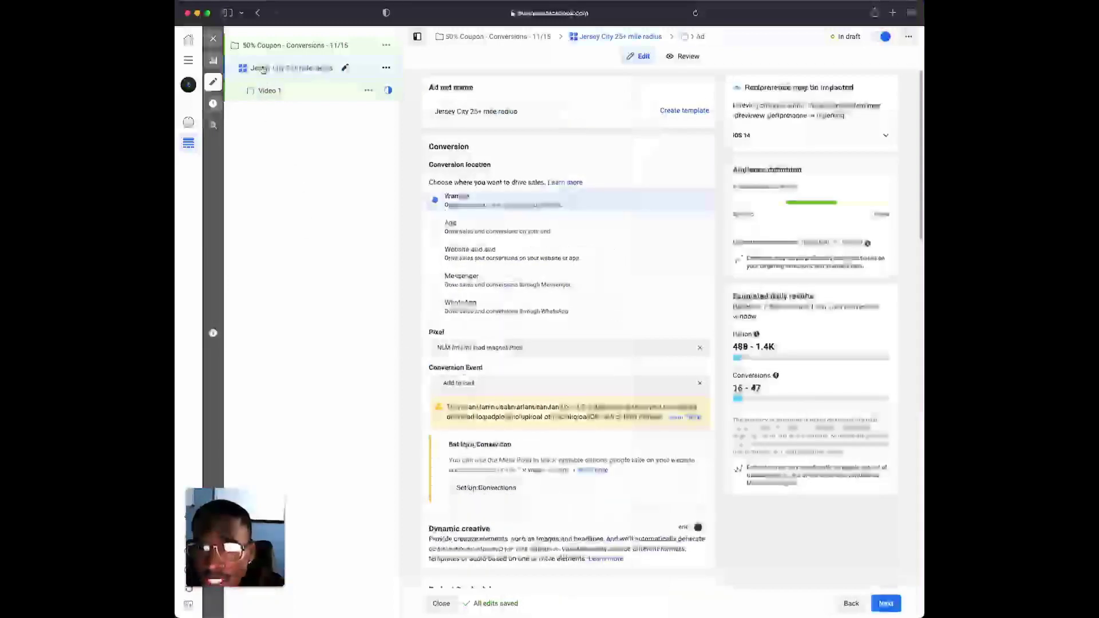
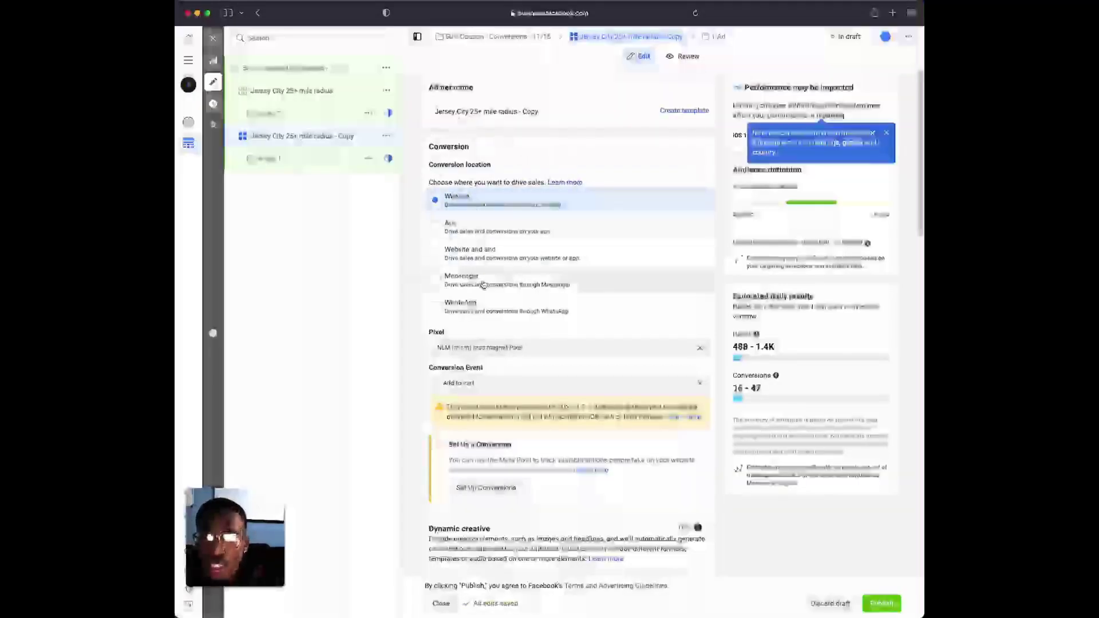
scroll(582, 322, "down", 5)
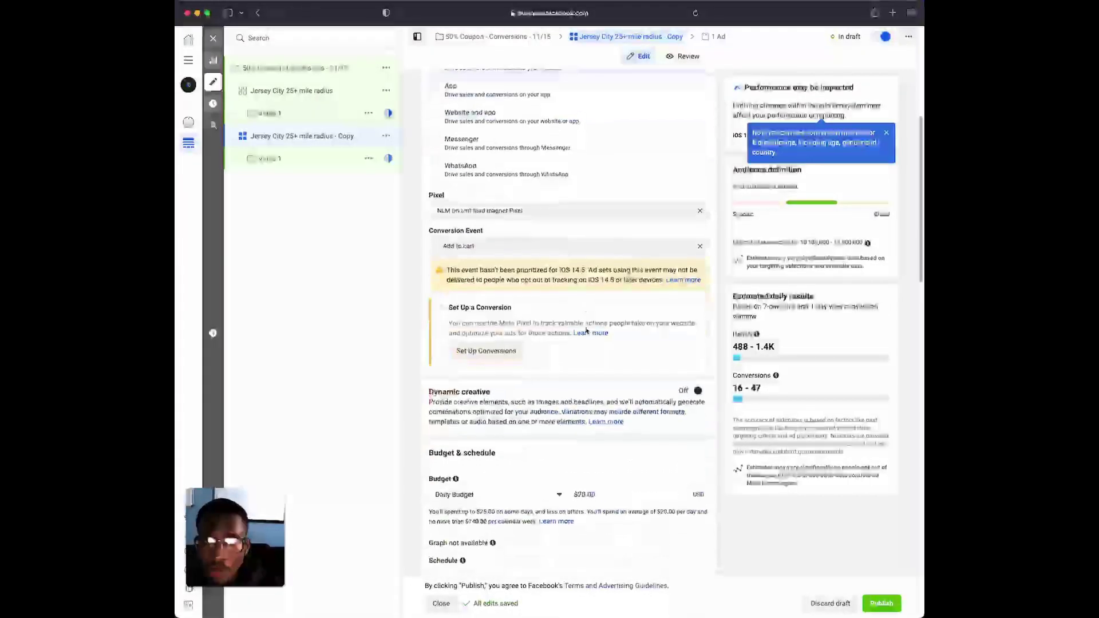
scroll(587, 330, "down", 5)
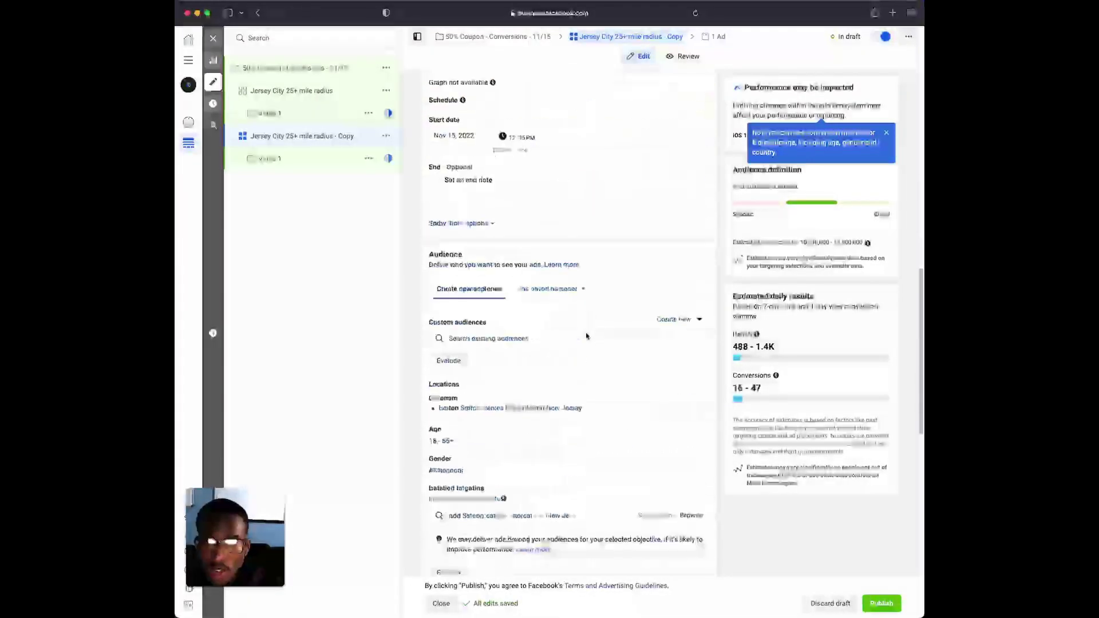
scroll(586, 333, "down", 3)
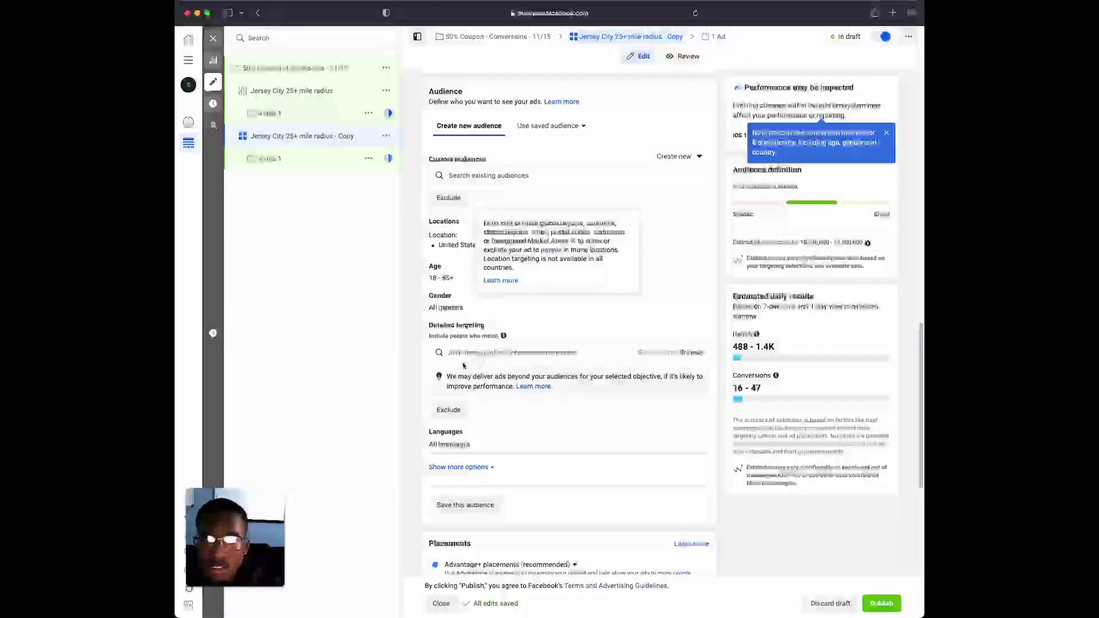
scroll(479, 361, "down", 1)
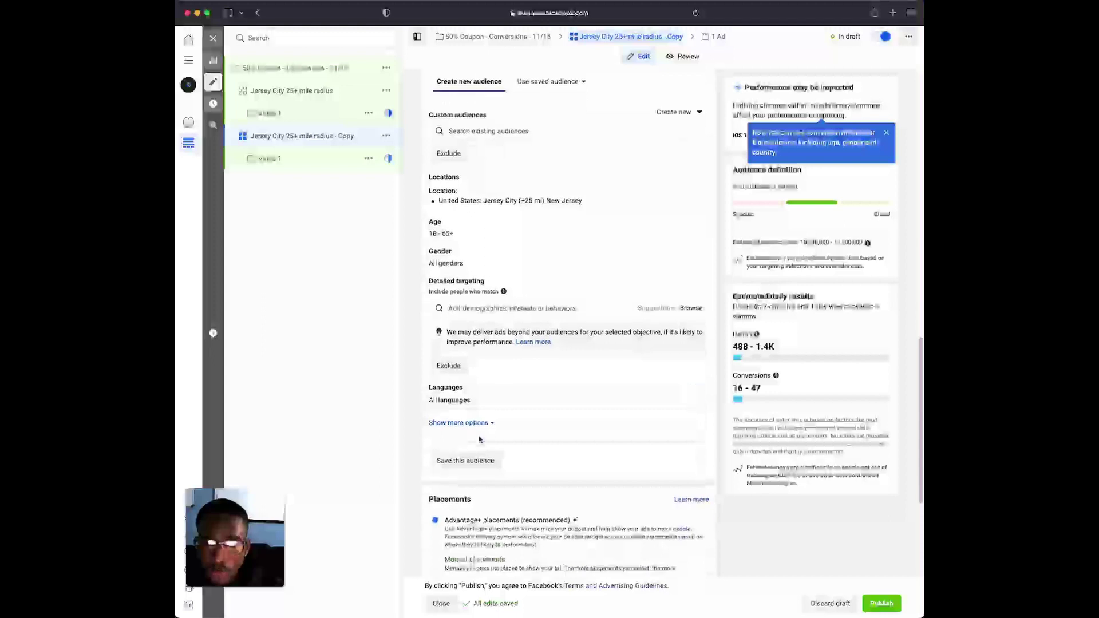
scroll(479, 439, "down", 1)
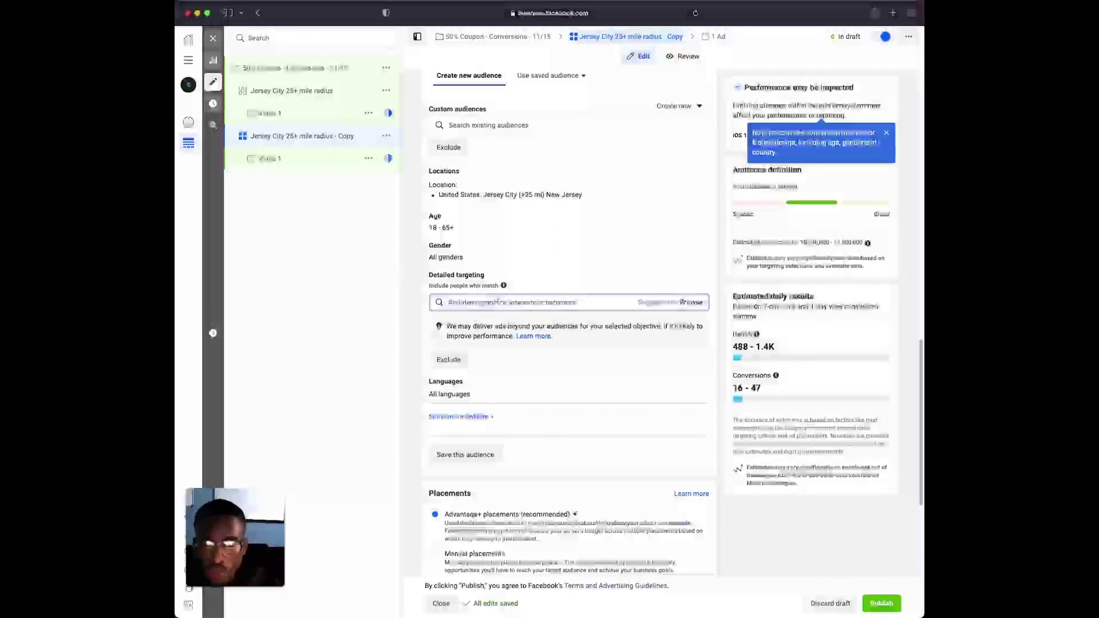
Add the interest Movies (entertainment & media) to the copied ad set's detailed targeting and check its details
left_click(498, 301)
type("mama")
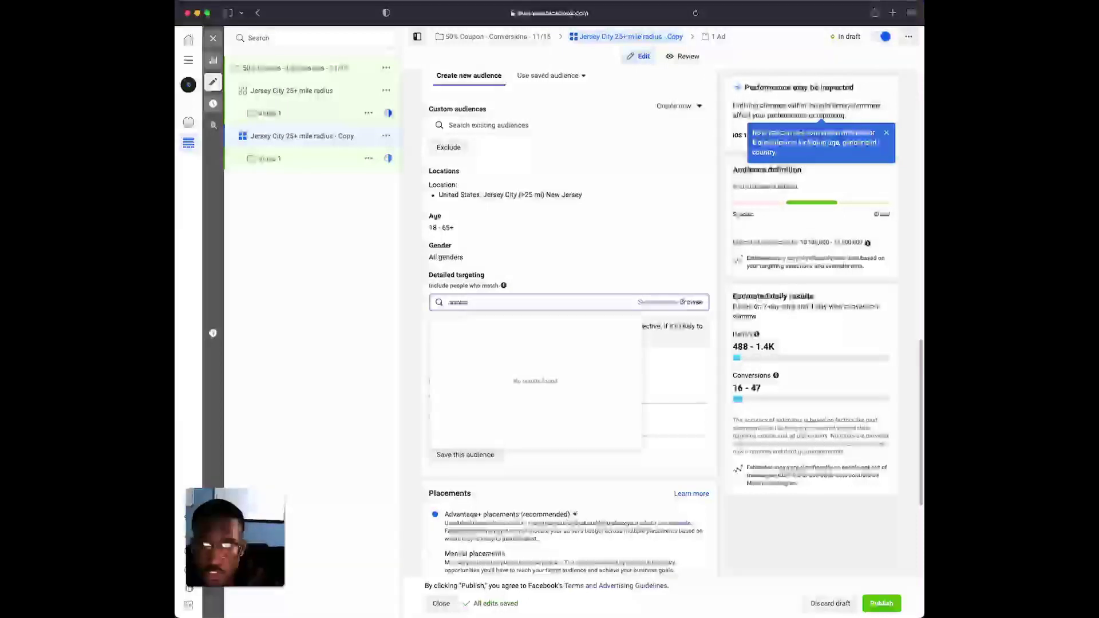
key("BackSpace")
key("BackSpace")
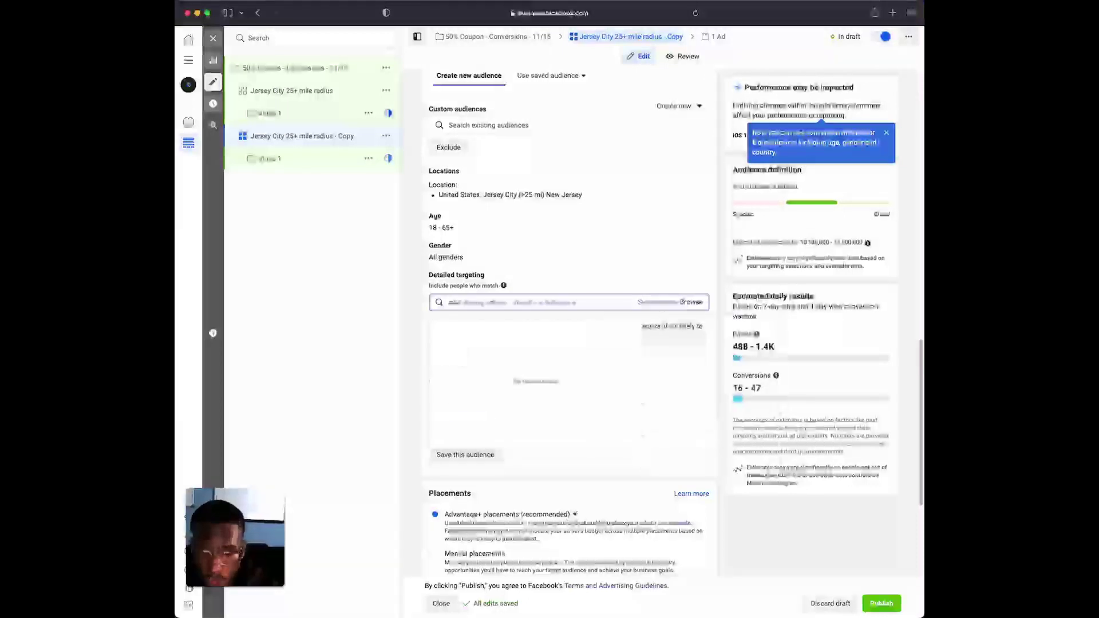
type("movies")
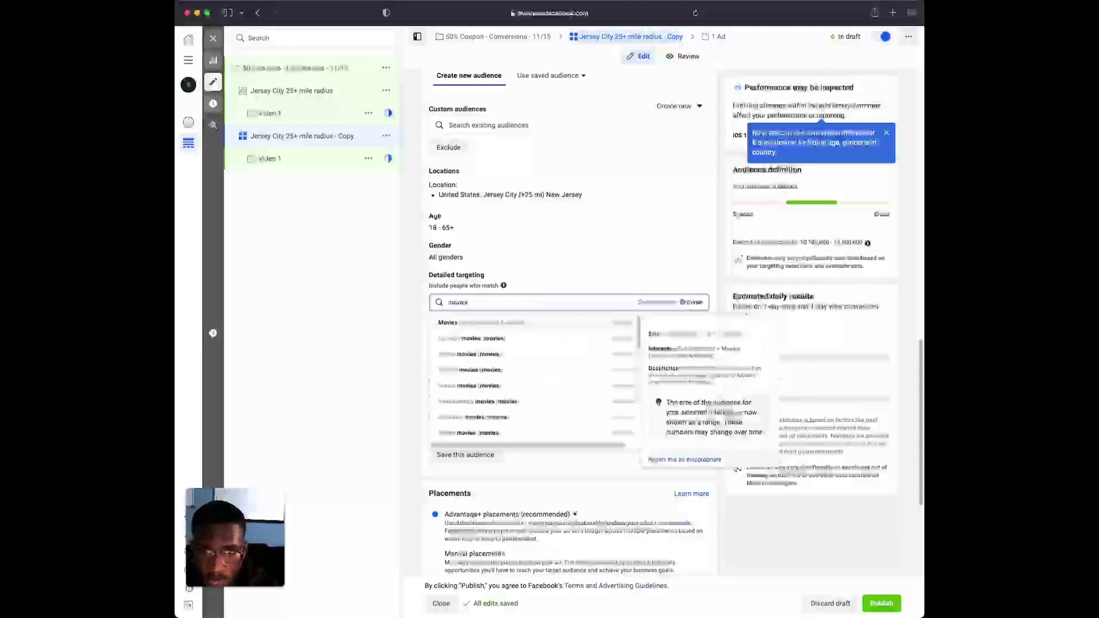
left_click(508, 324)
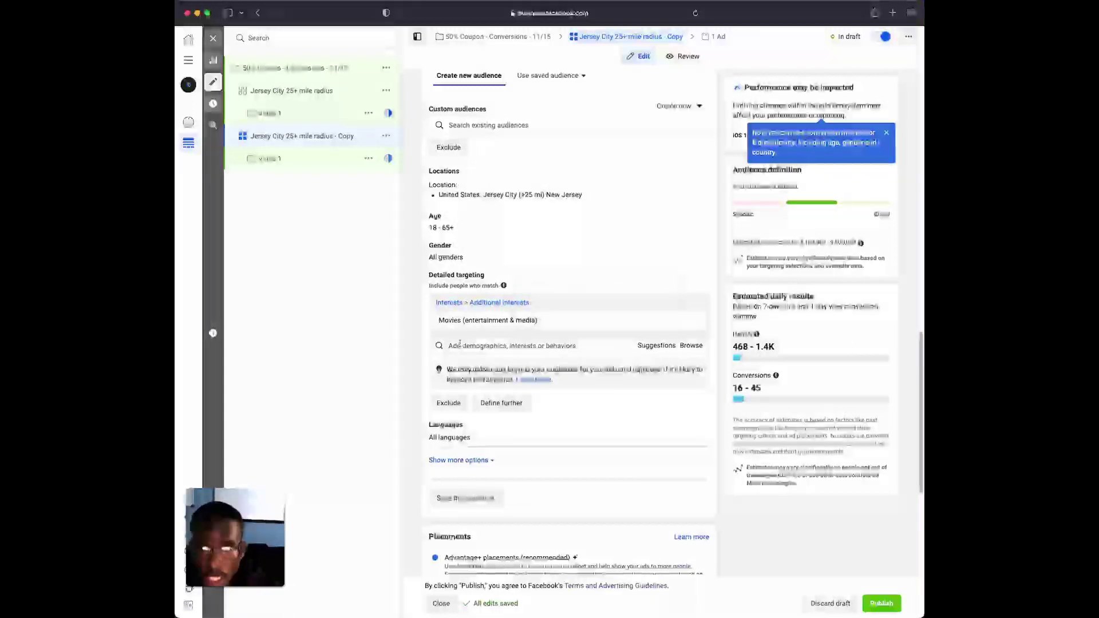
mouse_move(451, 319)
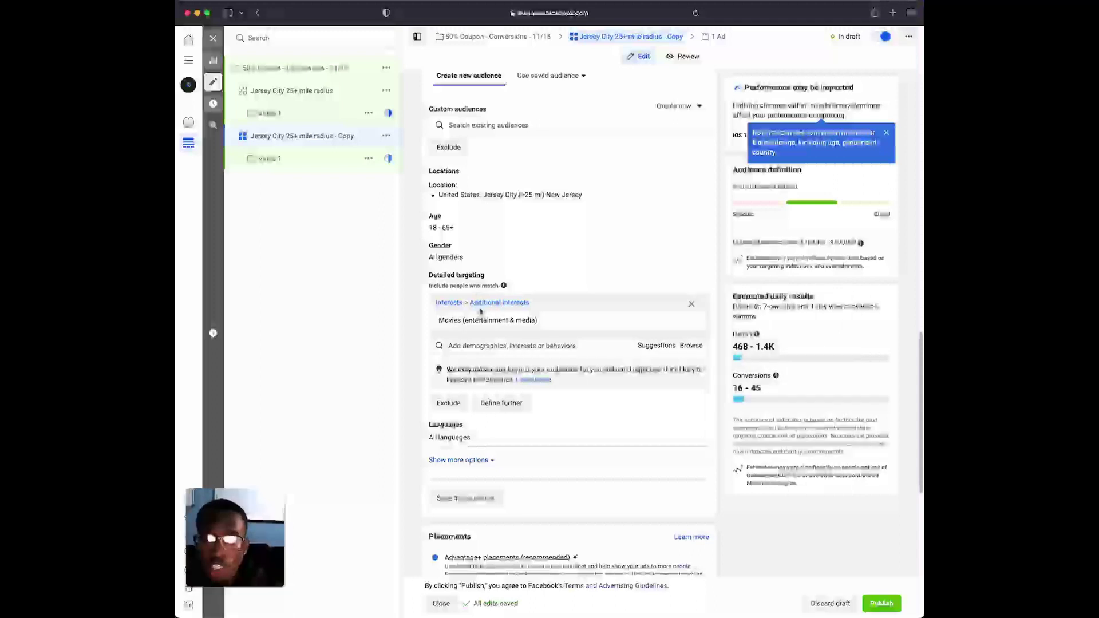
mouse_move(501, 314)
scroll(502, 313, "down", 1)
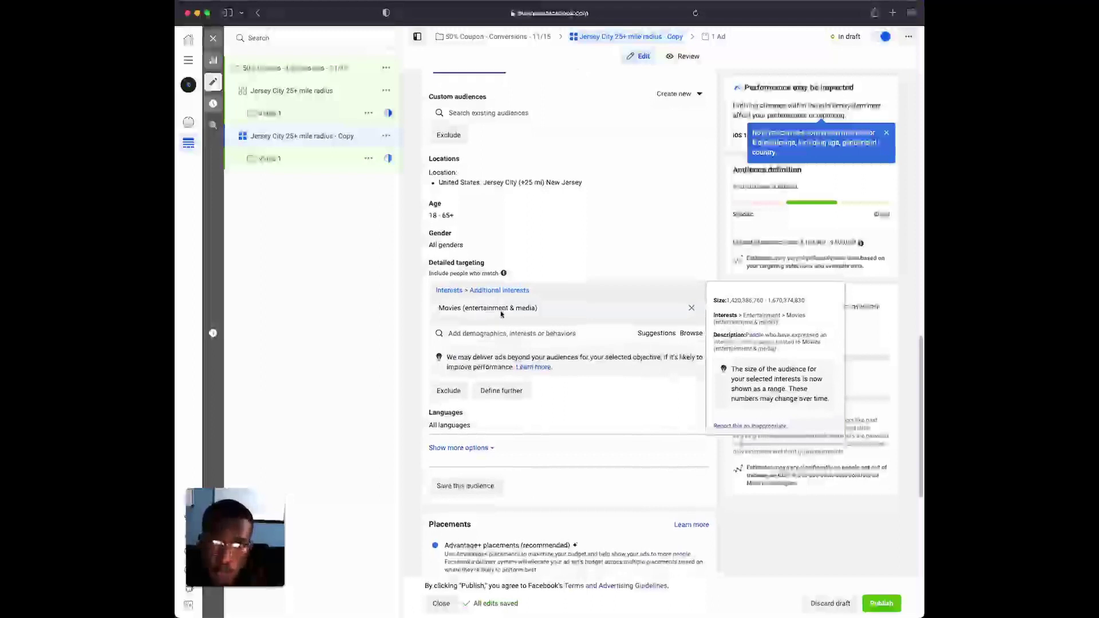
scroll(502, 314, "up", 1)
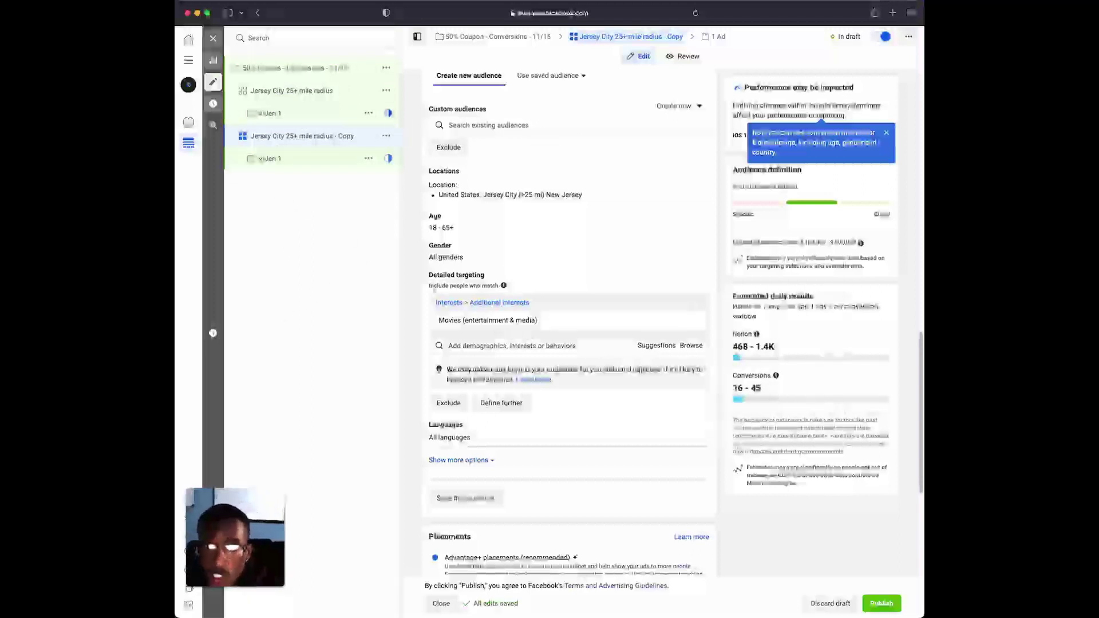
Rename the copied ad set as "Jersey City 25+ mile radius - Movies"
scroll(431, 287, "up", 15)
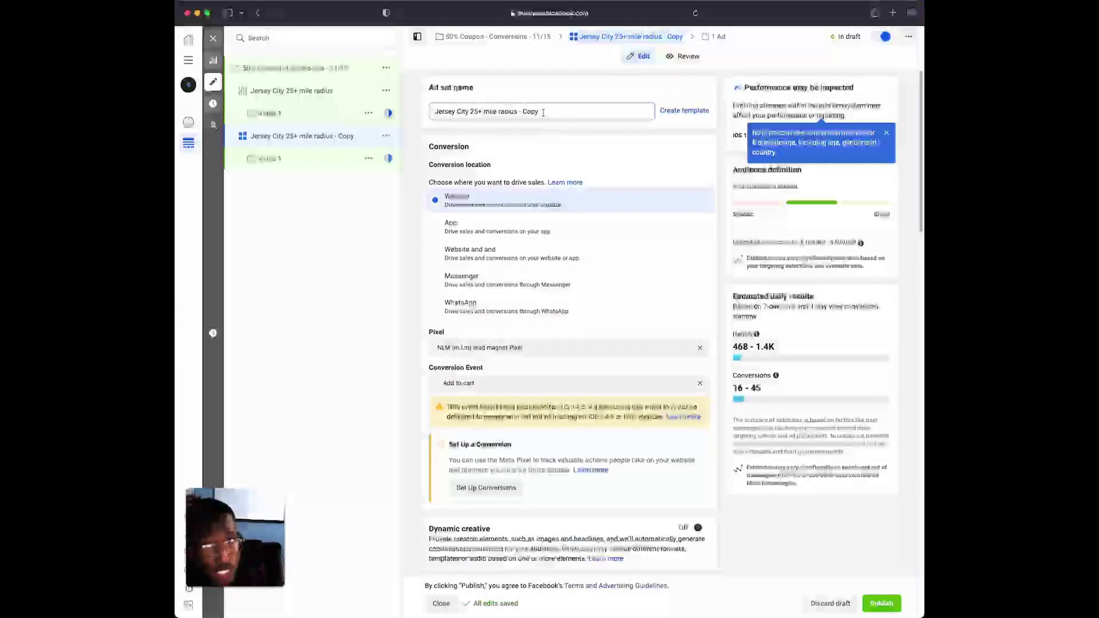
left_click(542, 112)
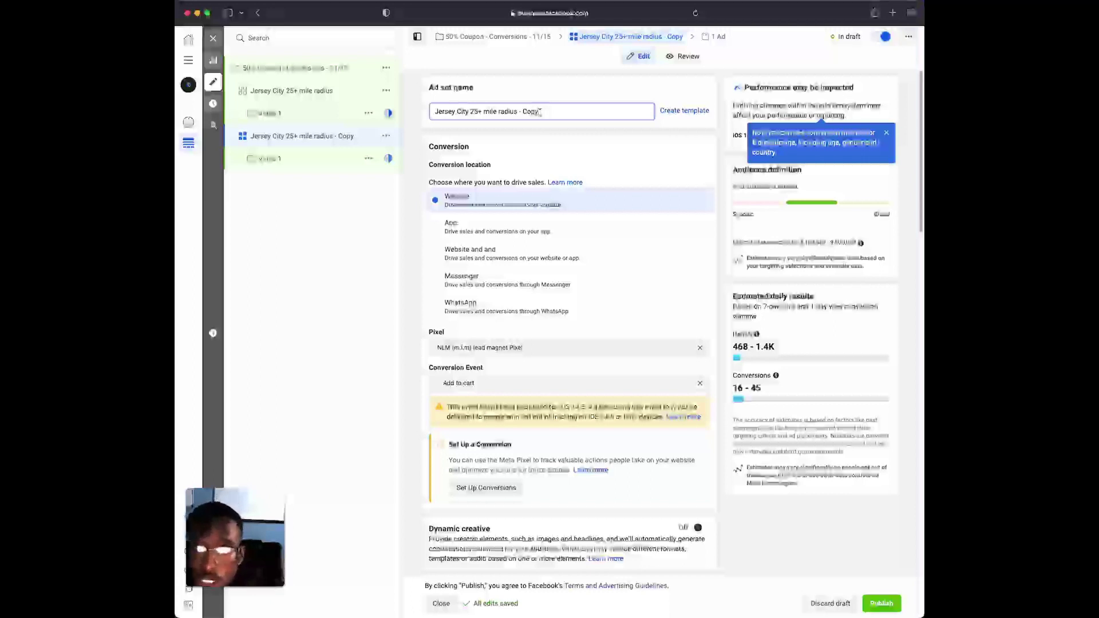
double_click(519, 113)
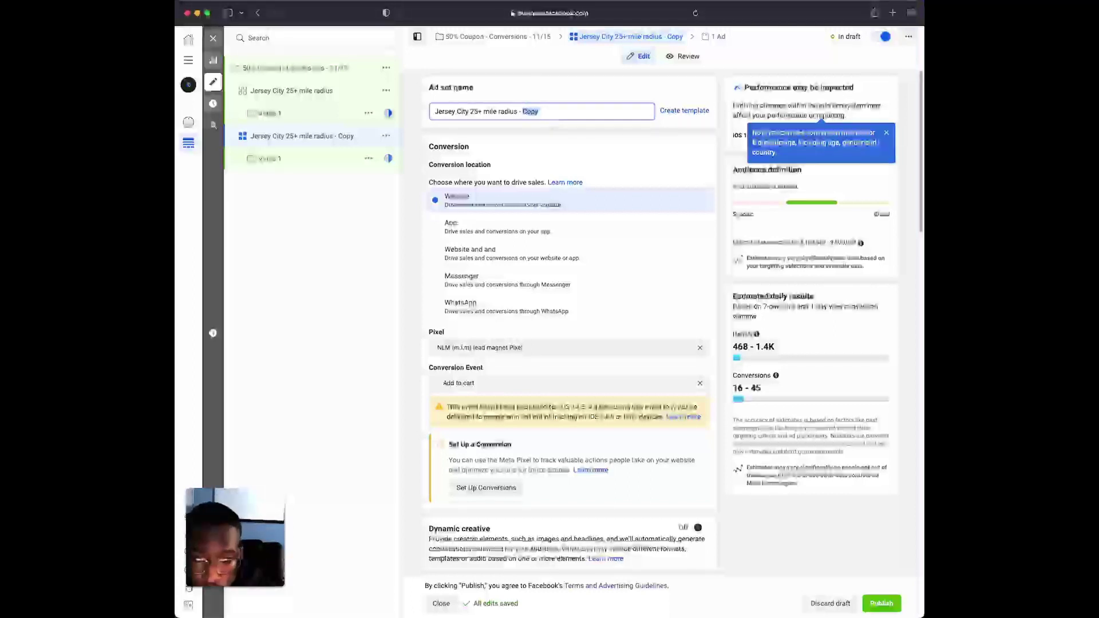
type("Mol")
type("ies")
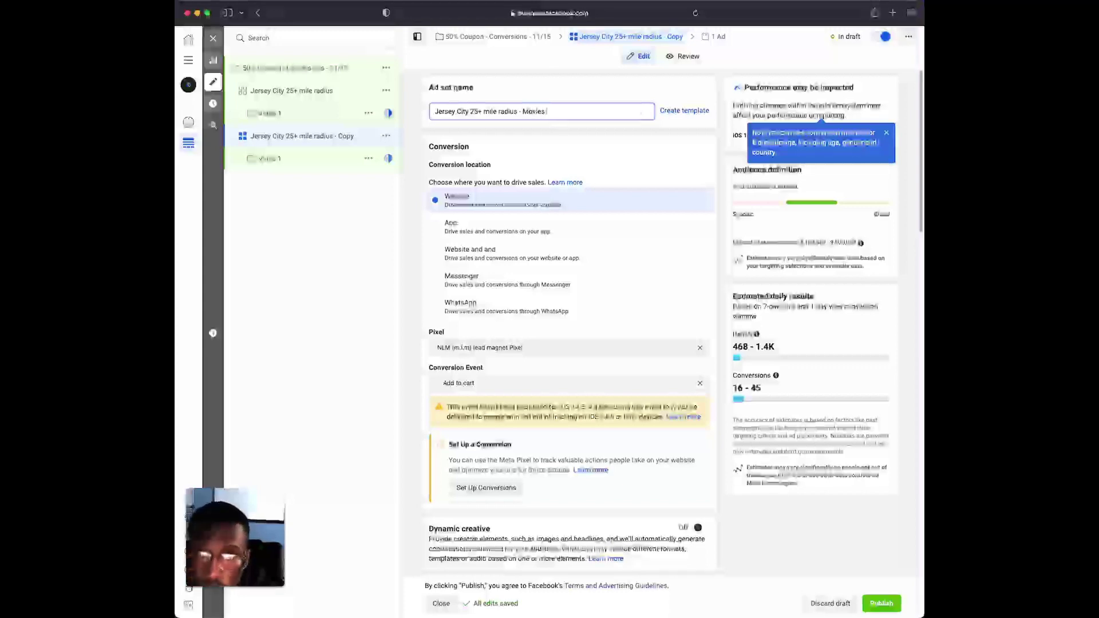
Look over the Movies ad set's settings, try to publish the draft campaign, and close the dialog
scroll(531, 215, "down", 5)
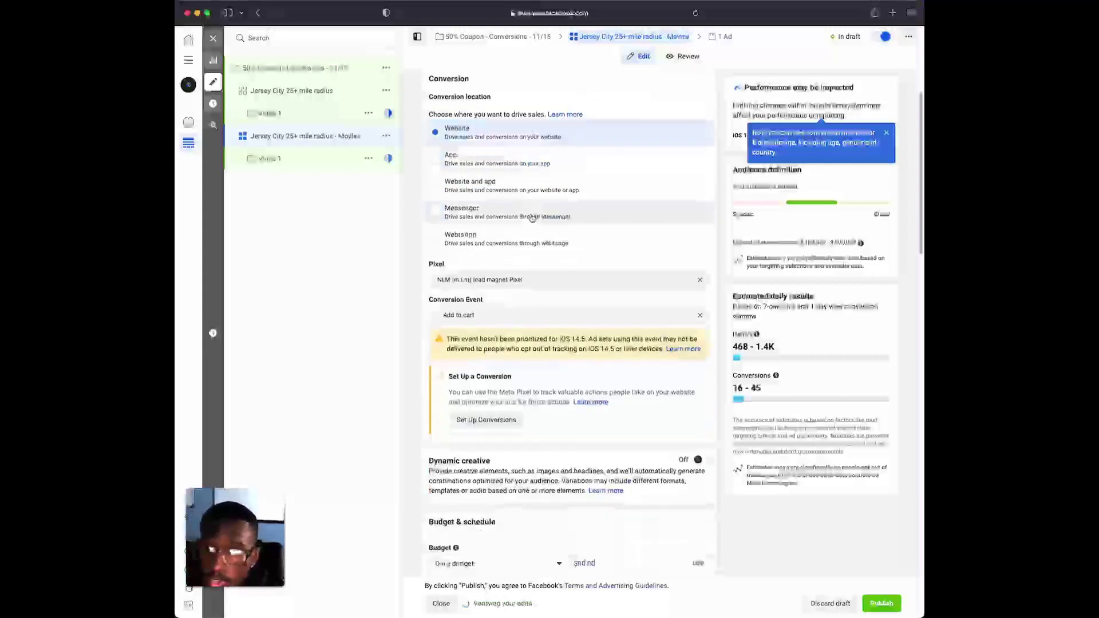
scroll(531, 215, "down", 15)
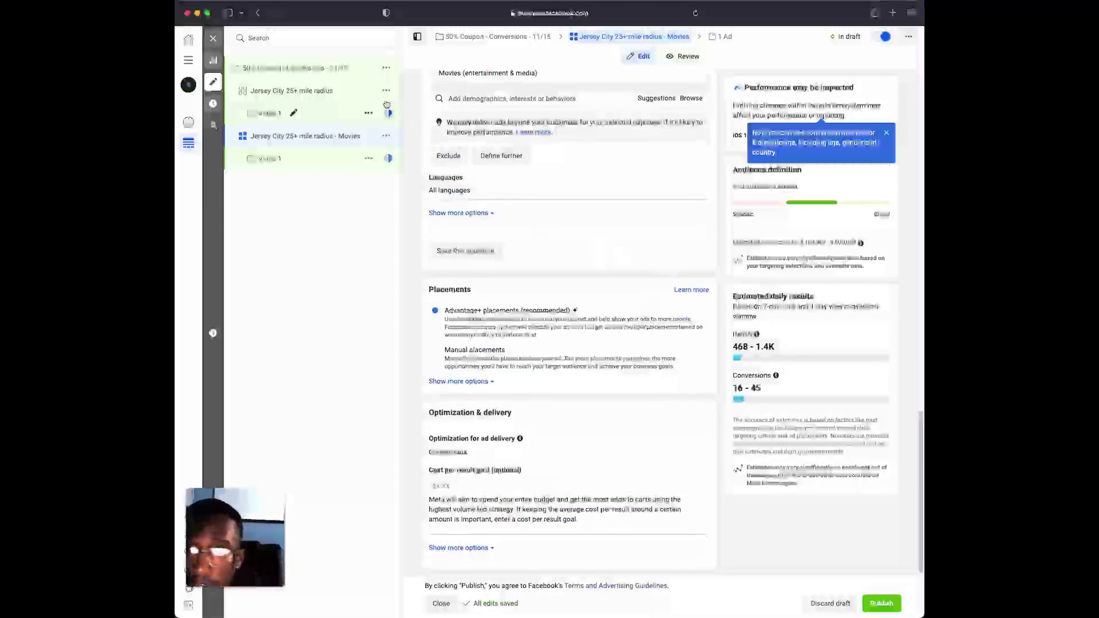
left_click(881, 604)
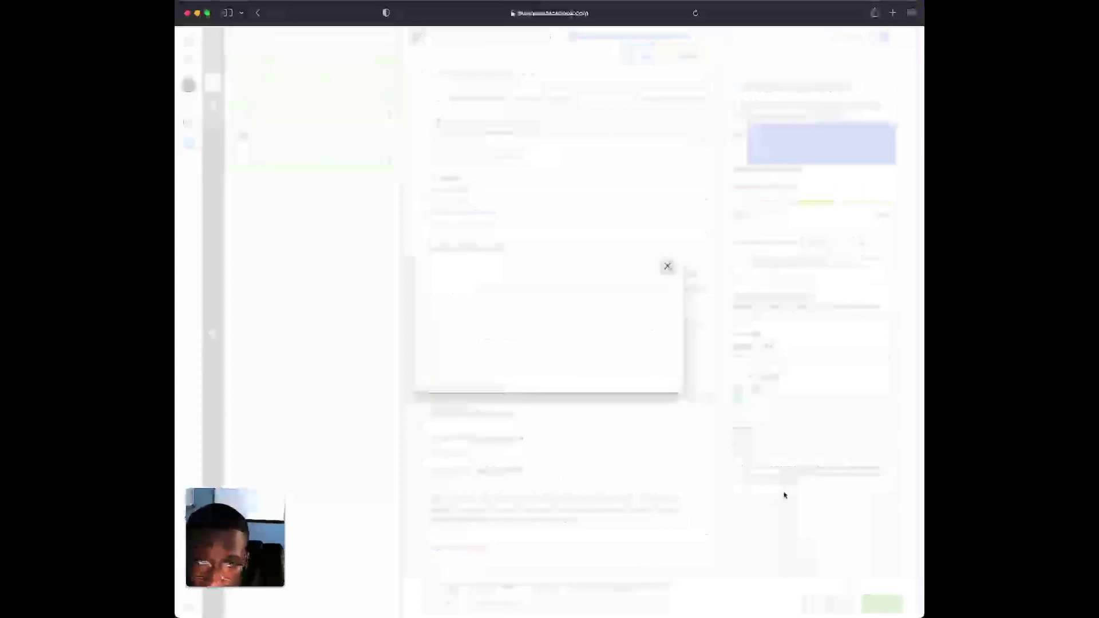
left_click(680, 241)
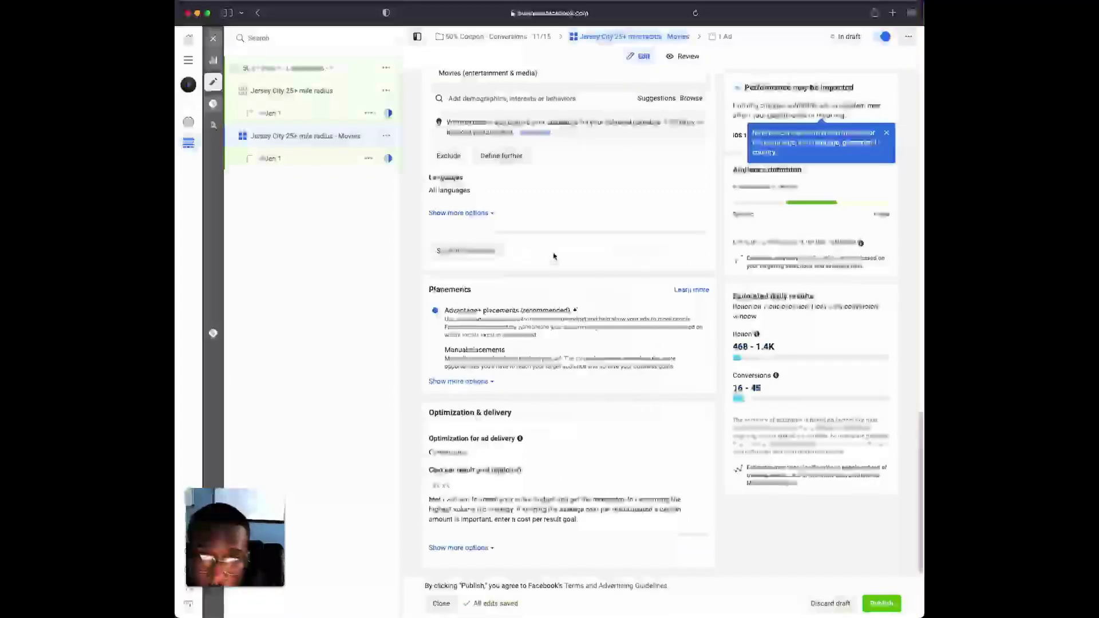